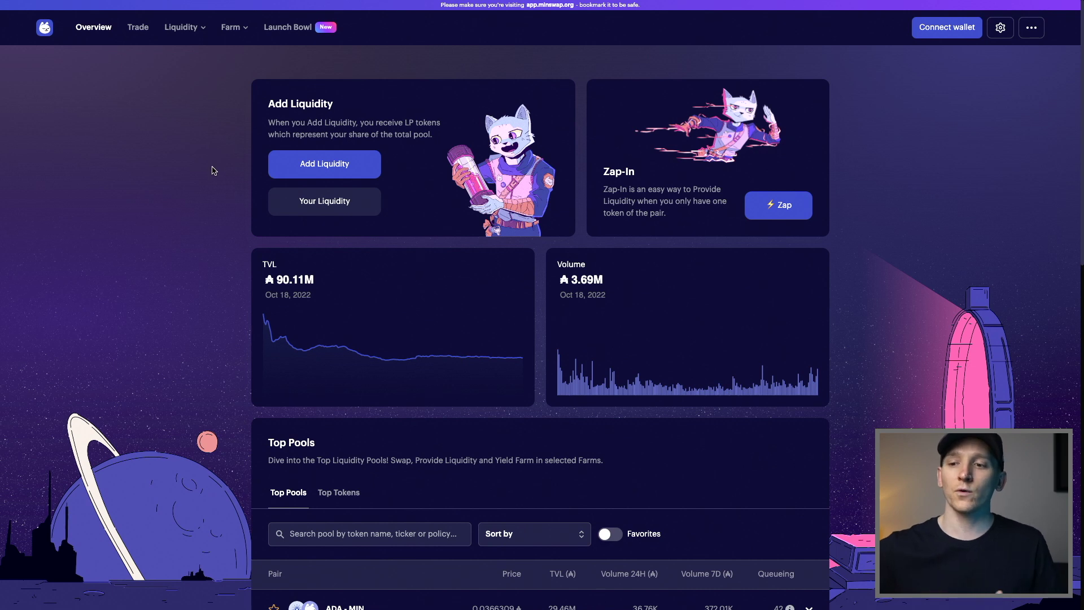
{"action": "scroll", "coordinate": [213, 169], "scroll_direction": "down", "scroll_amount": 2}
{"action": "scroll", "coordinate": [214, 170], "scroll_direction": "up", "scroll_amount": 2}
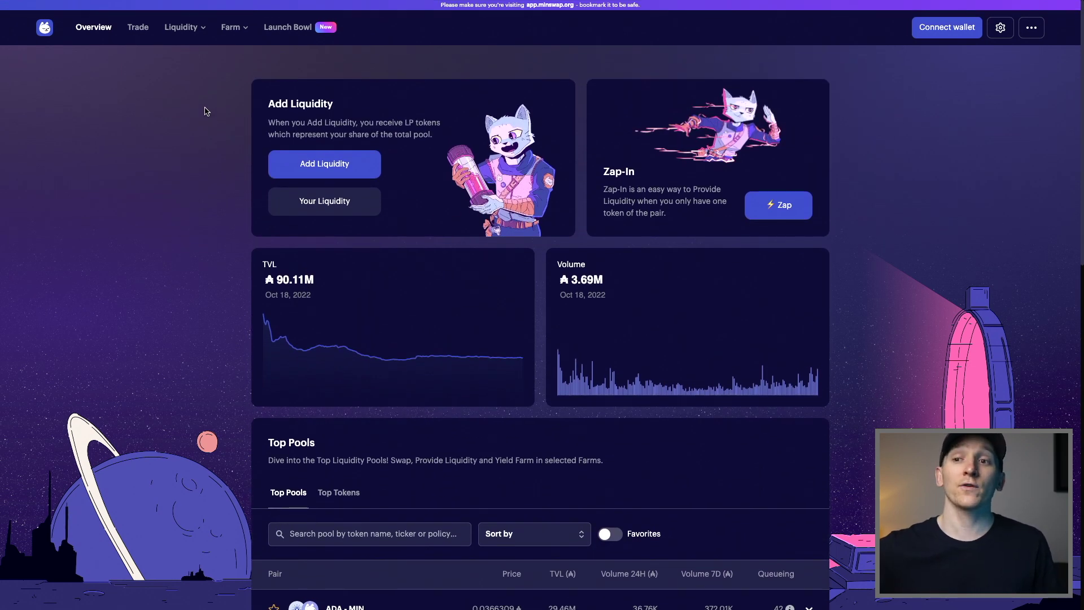
{"action": "left_click", "coordinate": [191, 30]}
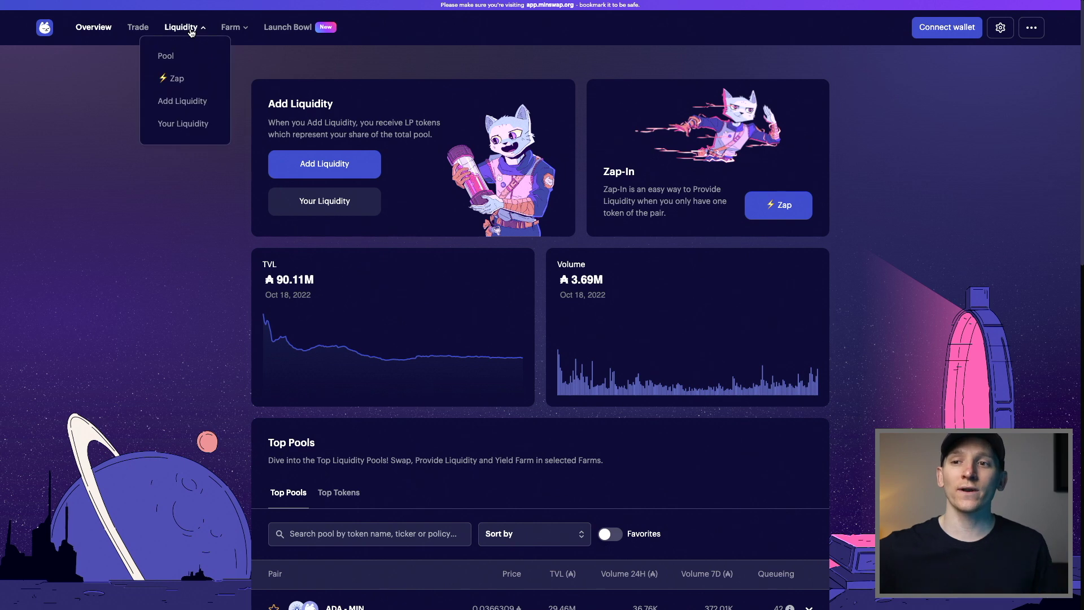
{"action": "left_click", "coordinate": [247, 62]}
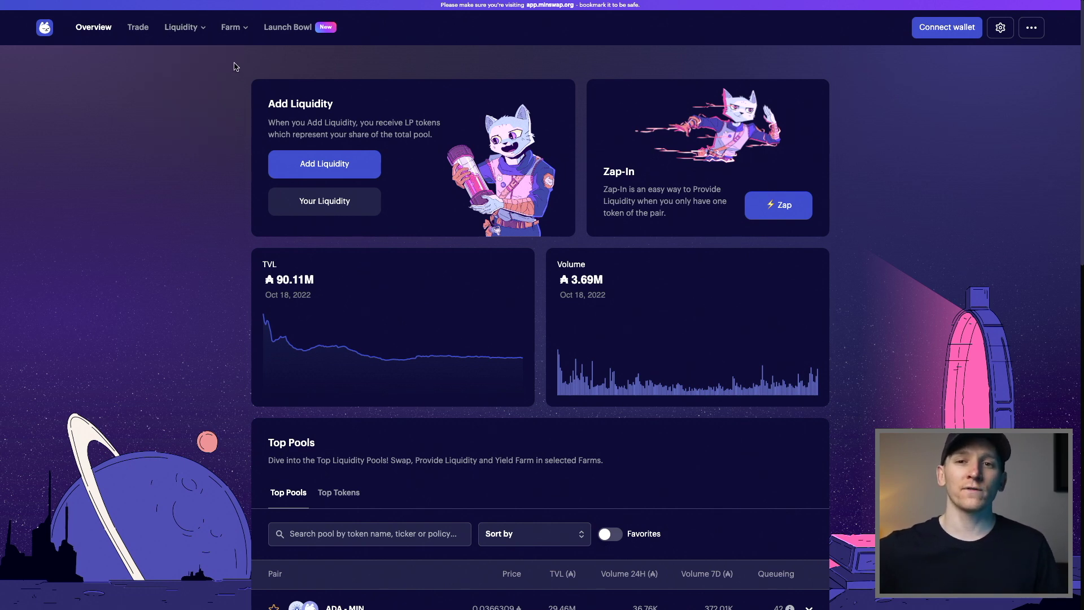
{"action": "left_click", "coordinate": [238, 31]}
{"action": "left_click", "coordinate": [322, 66]}
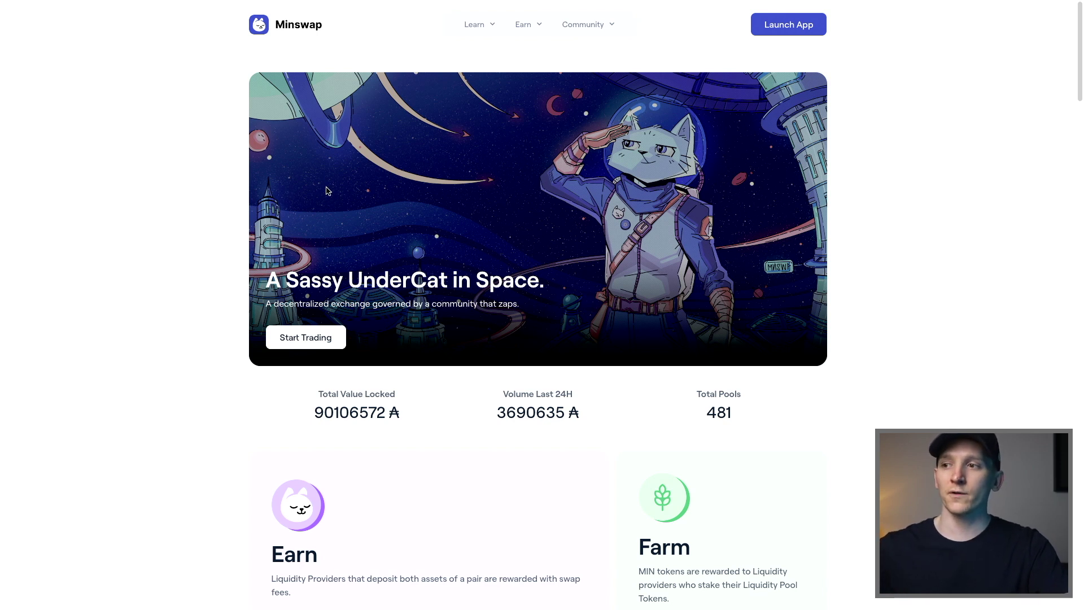
- Look over the Minswap home page and launch its trading app
{"action": "scroll", "coordinate": [610, 138], "scroll_direction": "down", "scroll_amount": 4}
{"action": "scroll", "coordinate": [610, 139], "scroll_direction": "up", "scroll_amount": 4}
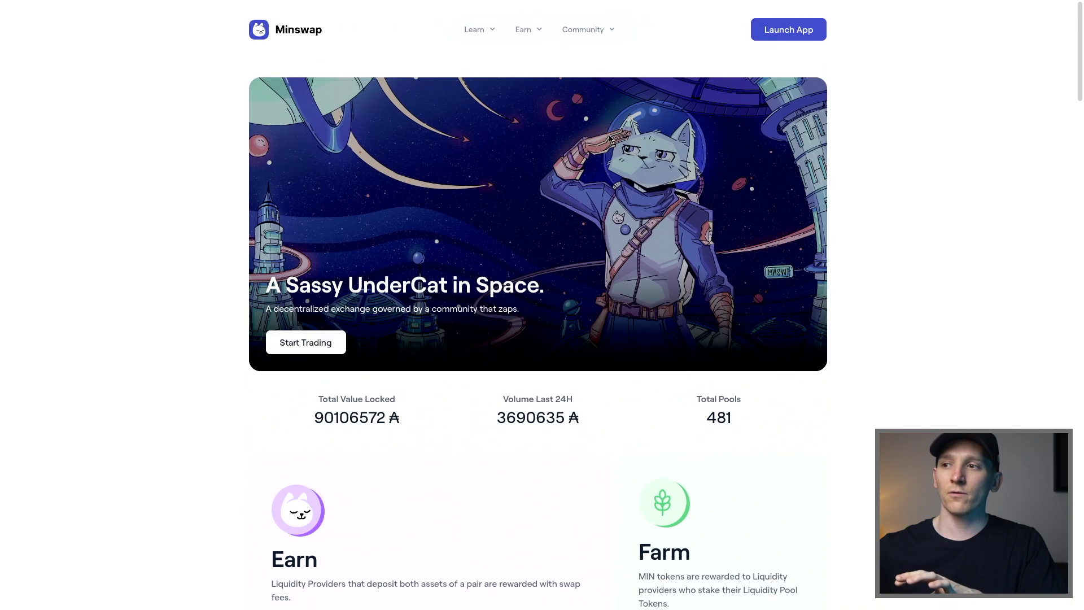
{"action": "left_click", "coordinate": [770, 25]}
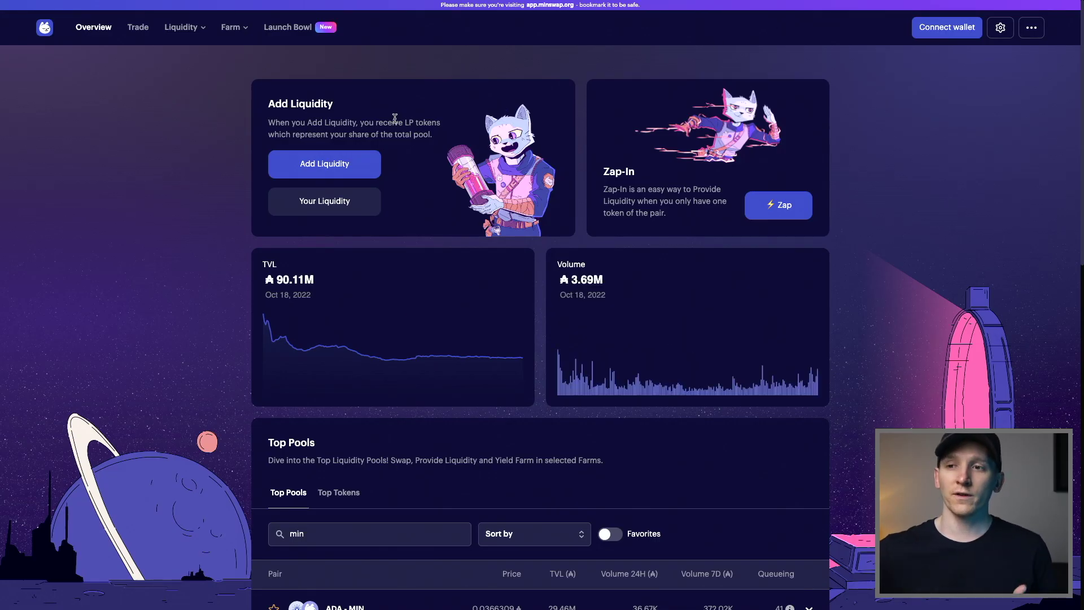
- Review the top liquidity pools matching "min" and clear the pool search
{"action": "scroll", "coordinate": [246, 228], "scroll_direction": "down", "scroll_amount": 3}
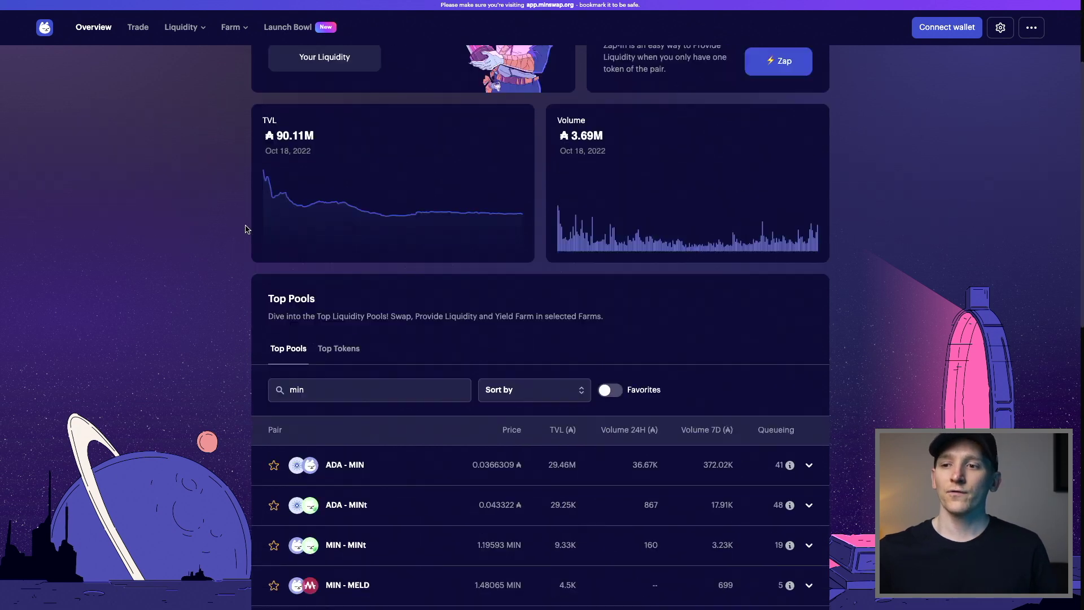
{"action": "scroll", "coordinate": [247, 229], "scroll_direction": "down", "scroll_amount": 5}
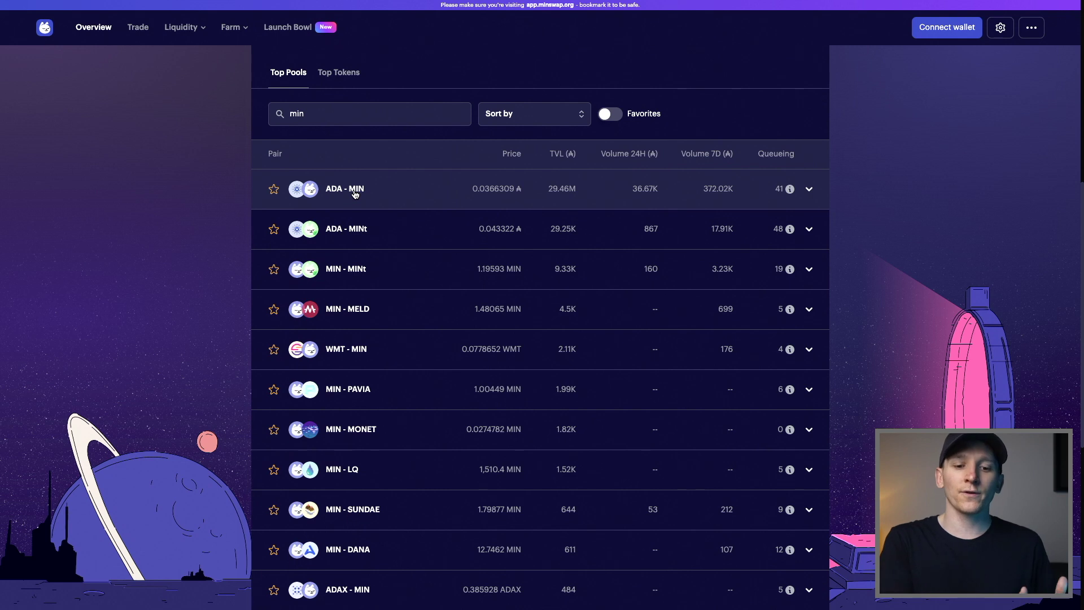
{"action": "left_click", "coordinate": [313, 114]}
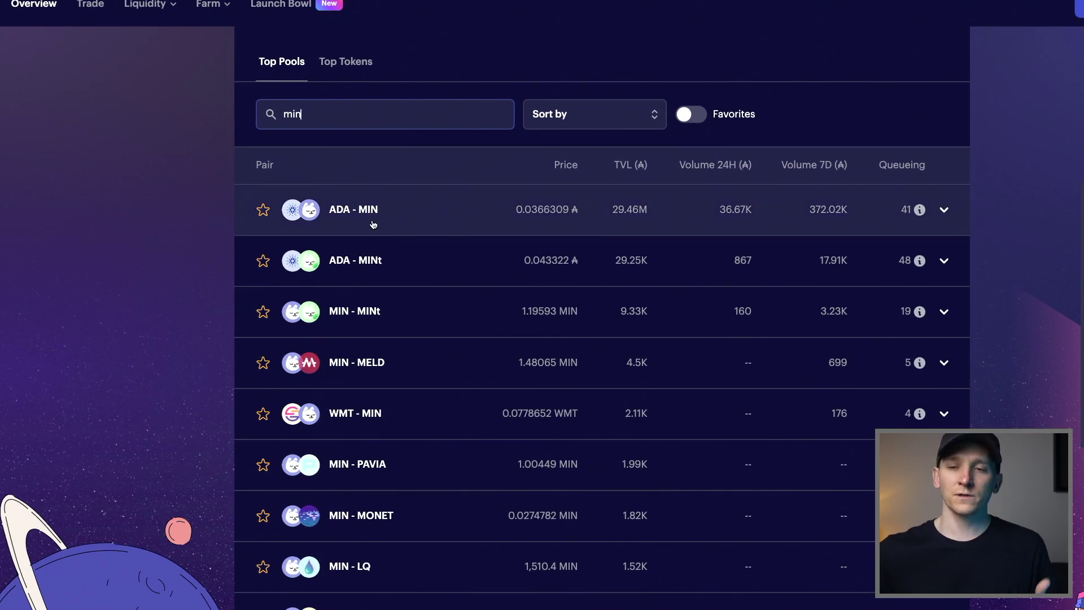
{"action": "scroll", "coordinate": [401, 217], "scroll_direction": "down", "scroll_amount": 1}
{"action": "scroll", "coordinate": [402, 218], "scroll_direction": "down", "scroll_amount": 1}
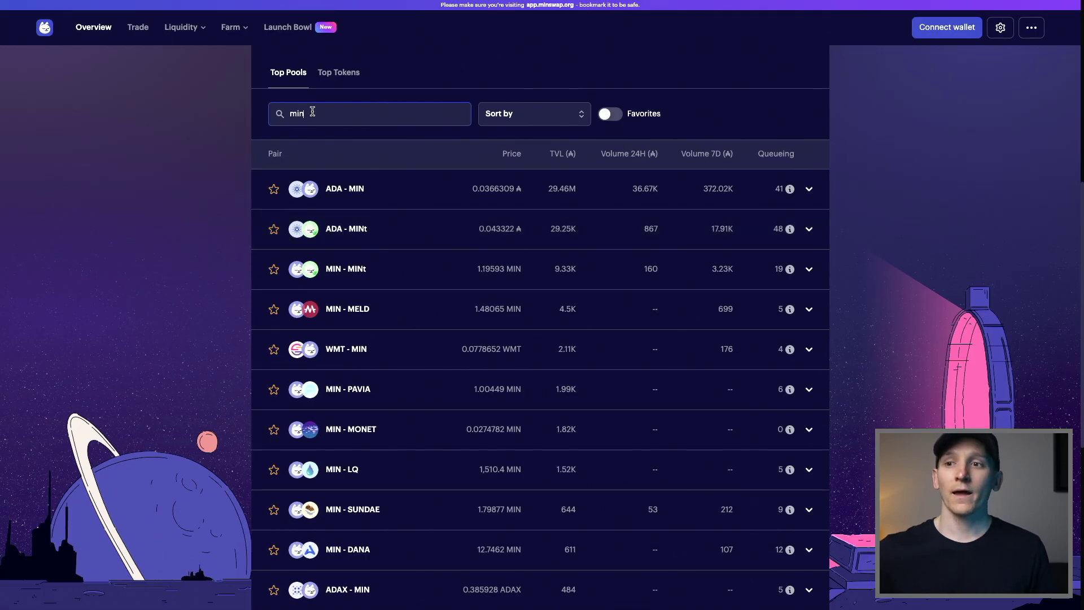
{"action": "left_click_drag", "start_coordinate": [309, 35], "coordinate": [278, 40]}
{"action": "key", "text": "BackSpace"}
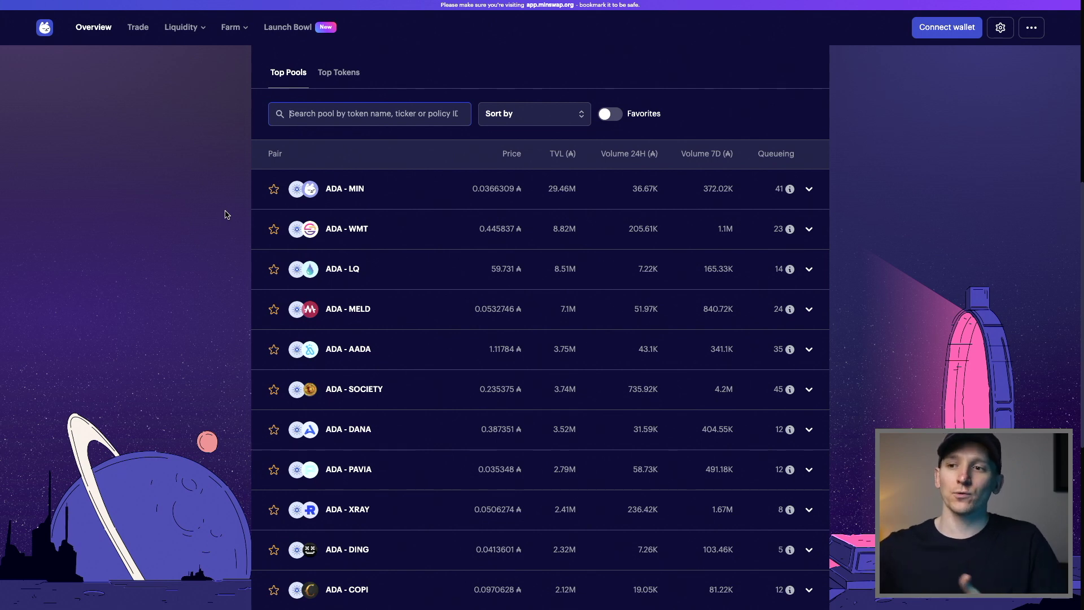
- Connect the Nami wallet to Minswap
{"action": "scroll", "coordinate": [226, 215], "scroll_direction": "up", "scroll_amount": 5}
{"action": "scroll", "coordinate": [226, 214], "scroll_direction": "up", "scroll_amount": 3}
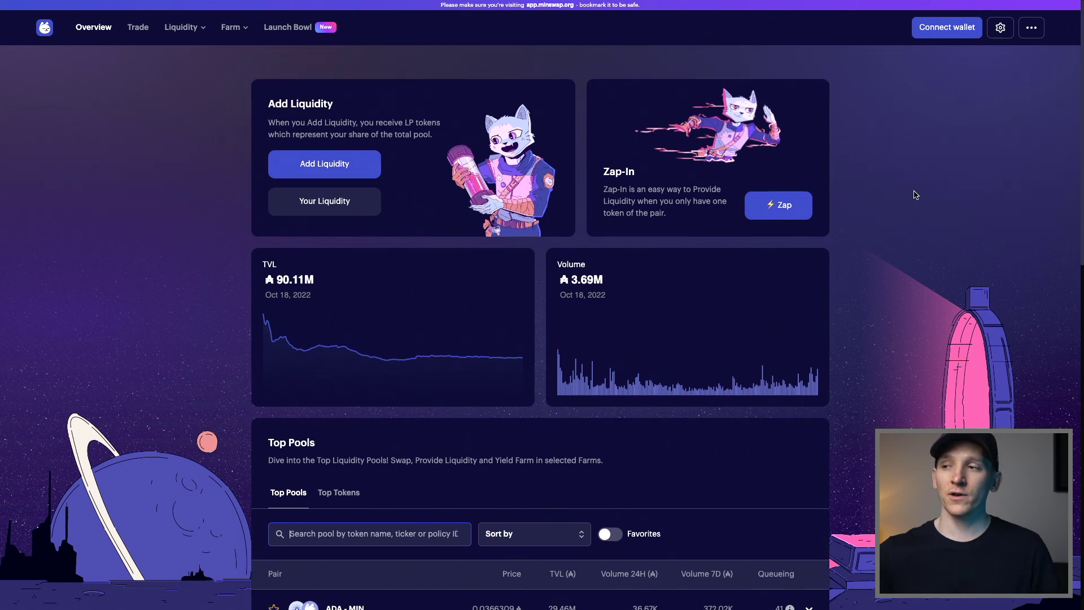
{"action": "left_click", "coordinate": [942, 35]}
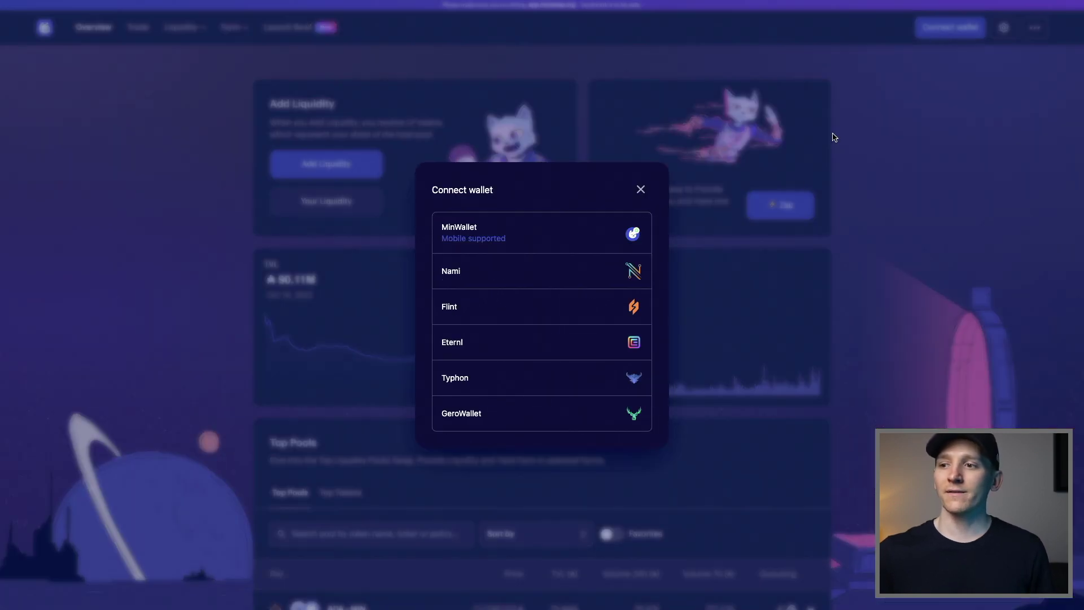
{"action": "left_click", "coordinate": [487, 276]}
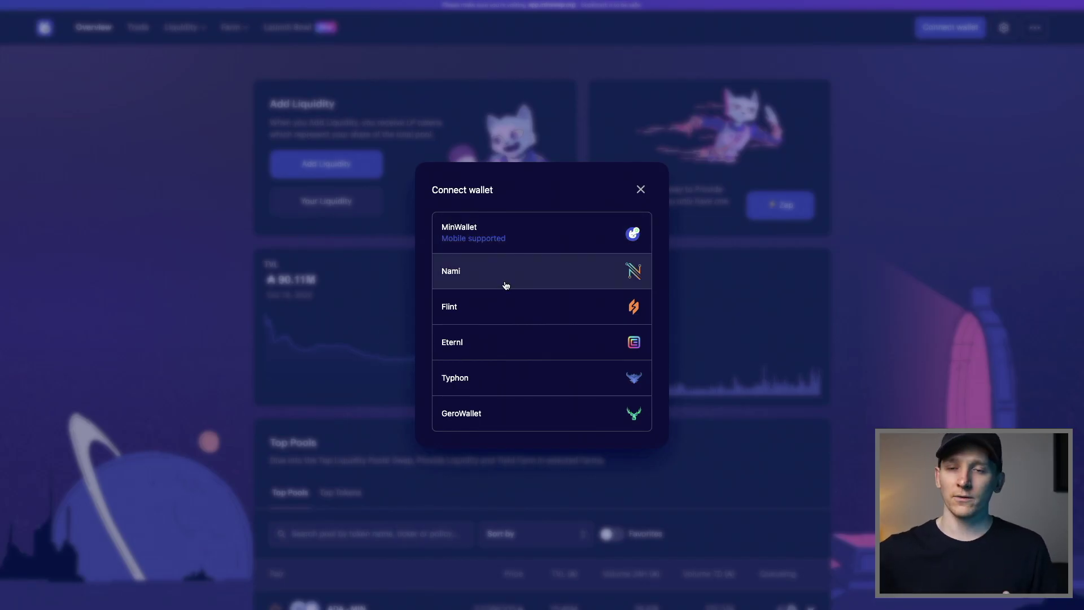
{"action": "left_click", "coordinate": [459, 273]}
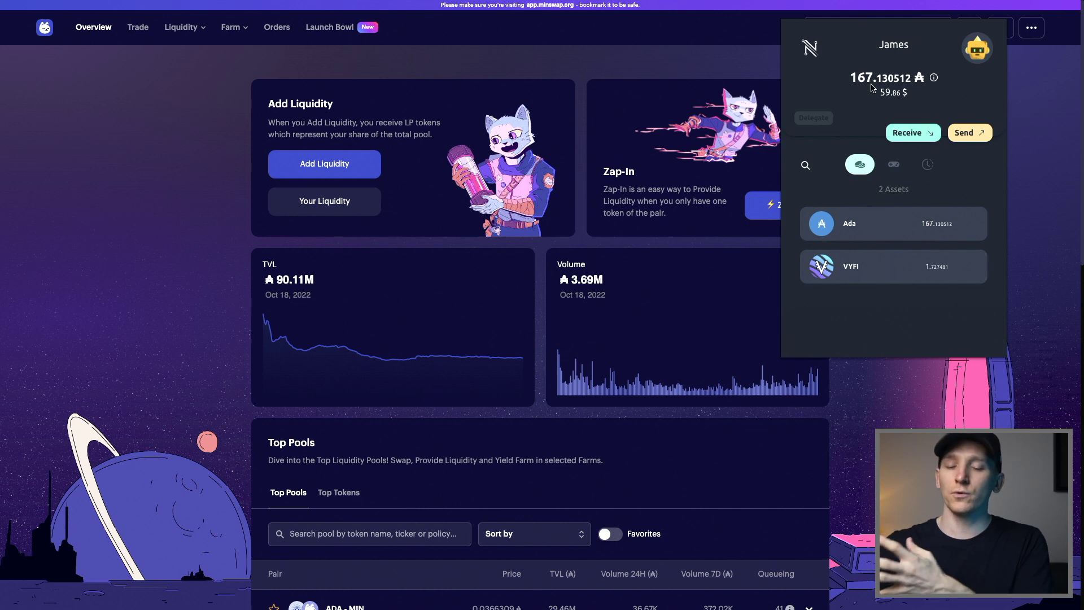
- Switch to Binance's ADA withdrawal page and open the withdrawal network selection
{"action": "key", "text": "ctrl+Tab"}
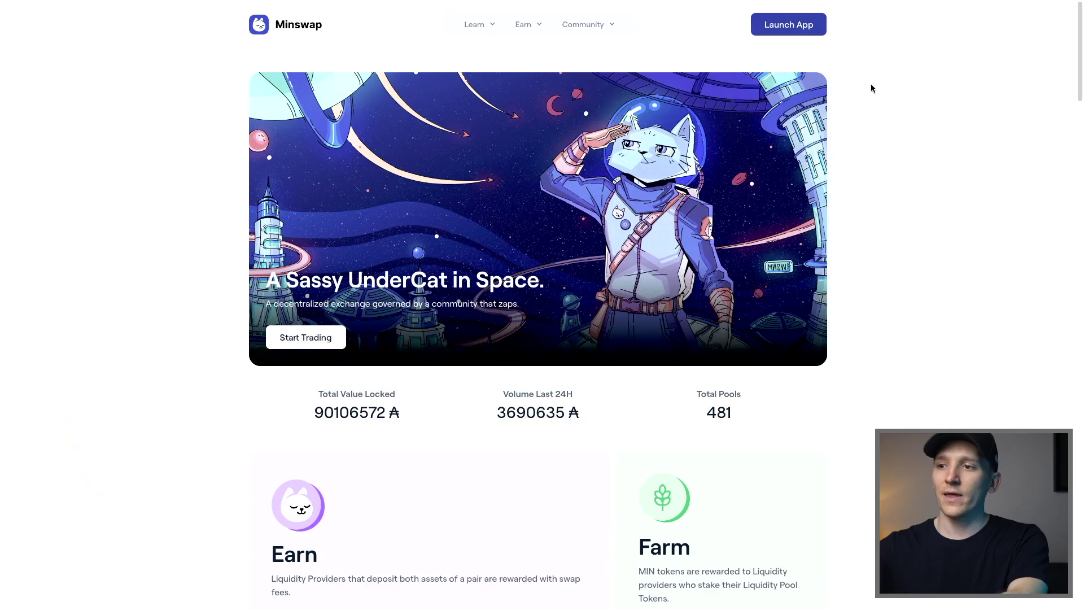
{"action": "key", "text": "ctrl+Tab"}
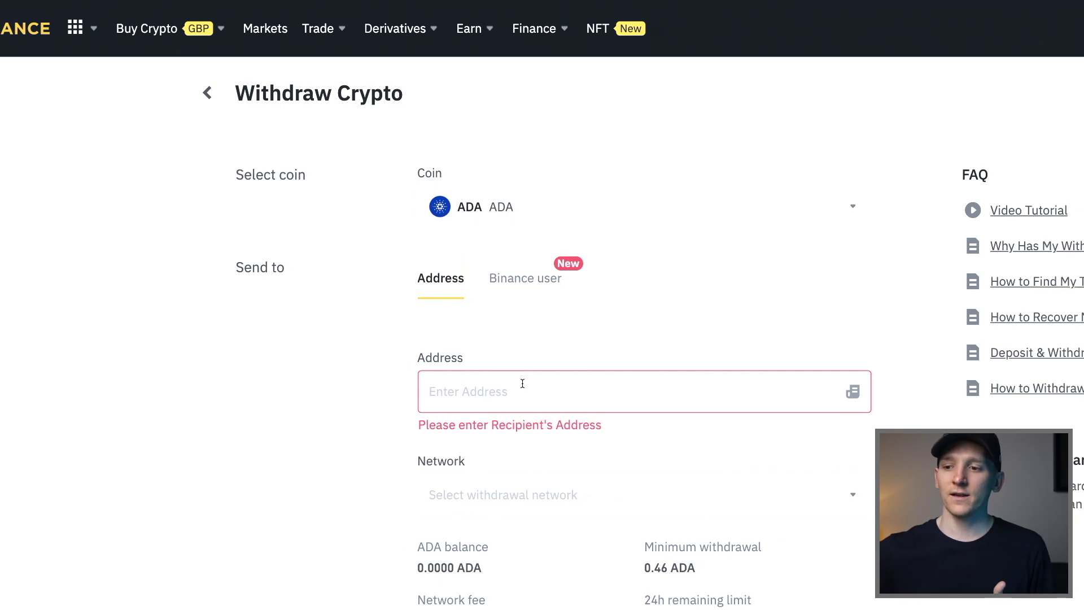
{"action": "left_click", "coordinate": [578, 491]}
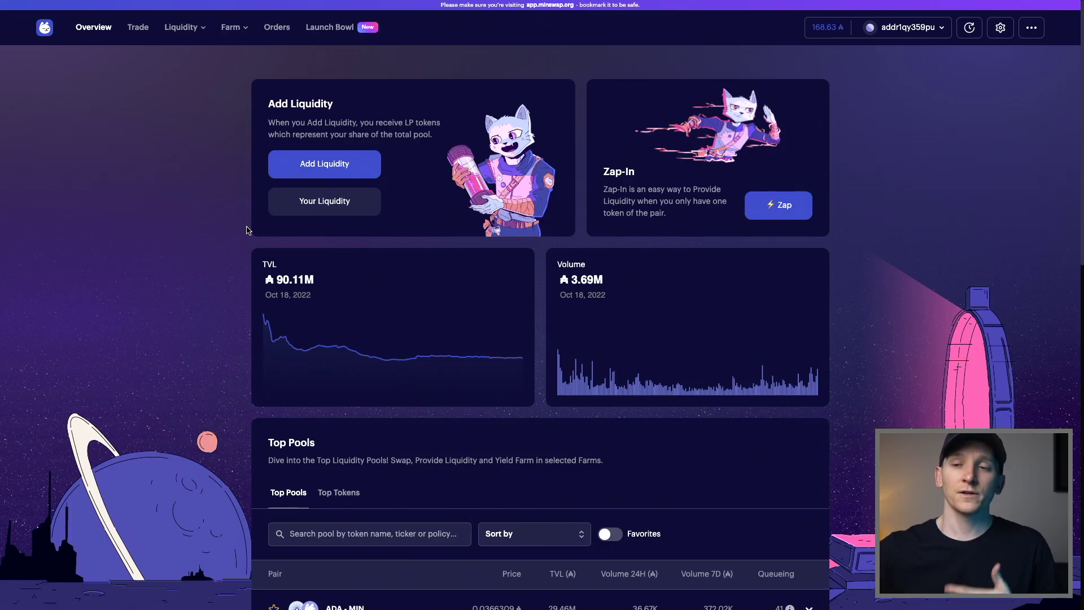
- Return to Minswap's trading page and set the ADA-MIN price chart to the 1D interval
{"action": "left_click", "coordinate": [138, 28]}
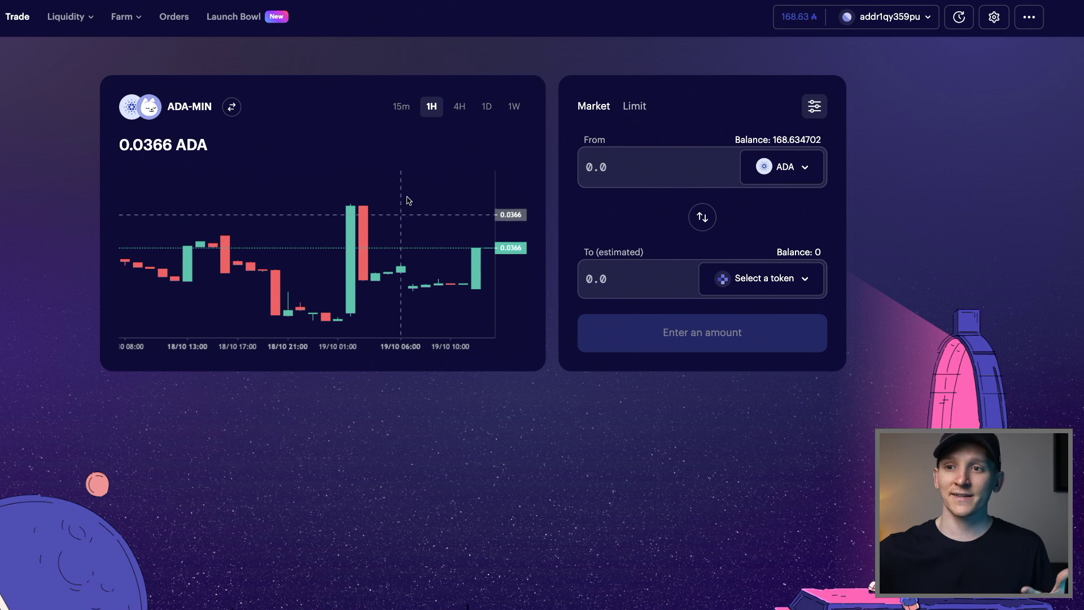
{"action": "left_click", "coordinate": [489, 108]}
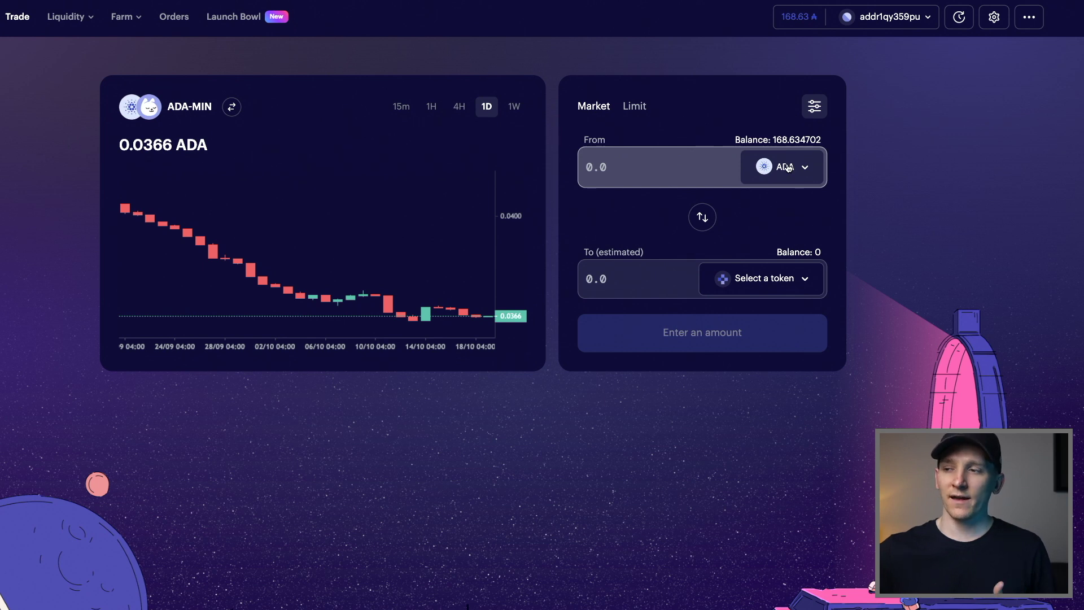
- Set up a market swap of 50 ADA for the MIN (Minswap) token
{"action": "left_click", "coordinate": [762, 278]}
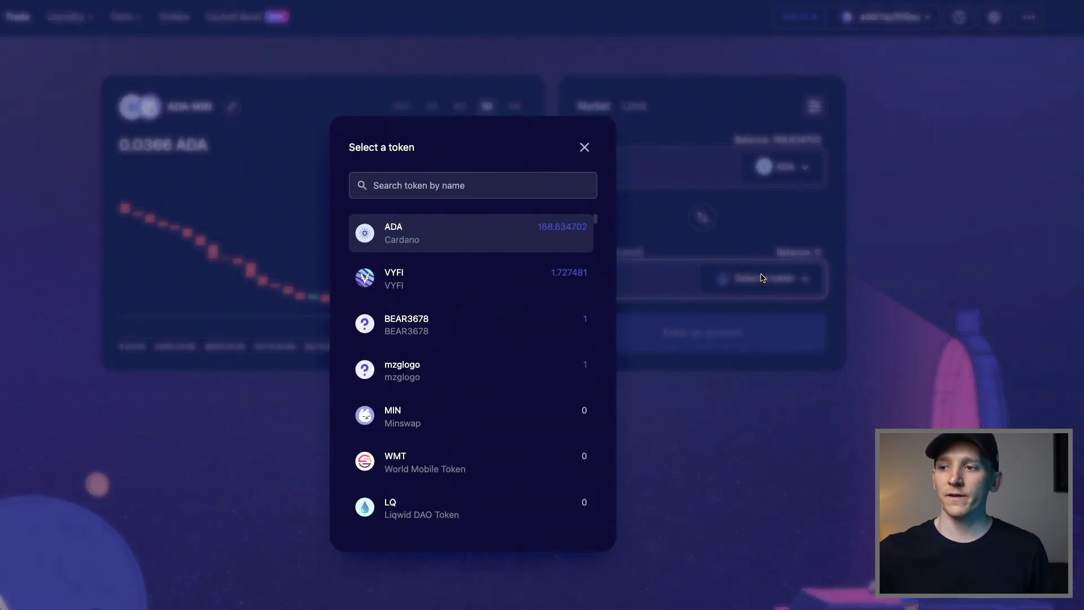
{"action": "left_click", "coordinate": [442, 179]}
{"action": "type", "text": "min"}
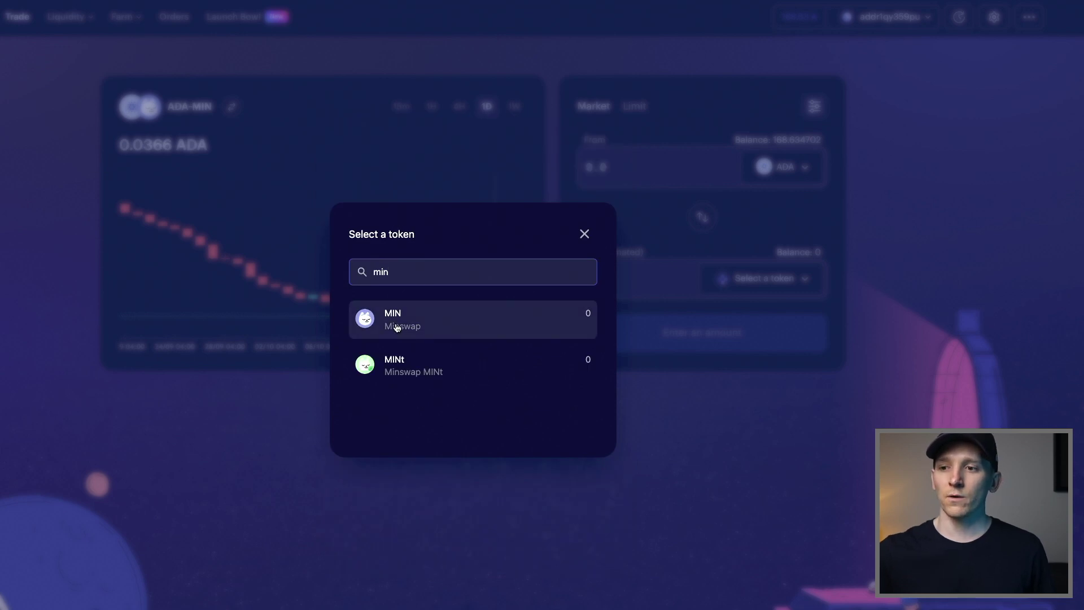
{"action": "left_click", "coordinate": [397, 328]}
{"action": "left_click", "coordinate": [629, 161]}
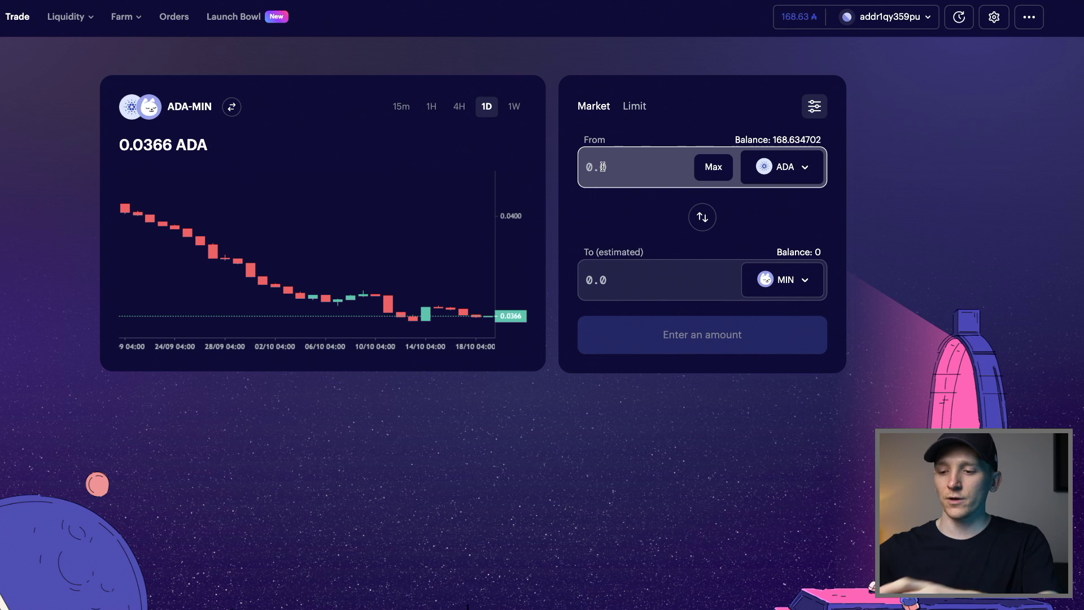
{"action": "type", "text": "50"}
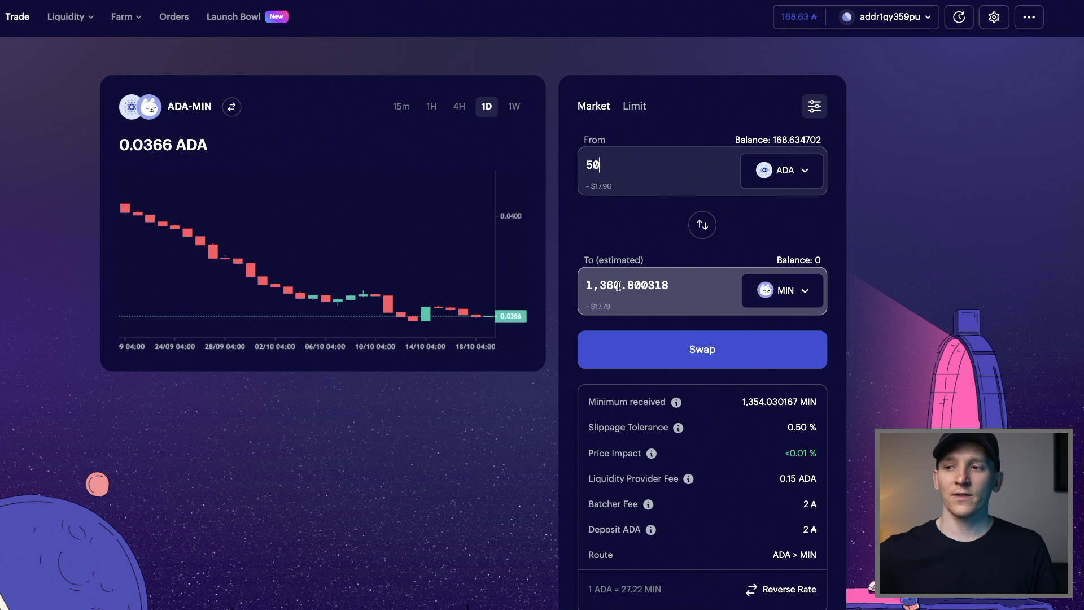
- Examine the swap's cost details, including the explanations of the batcher fee and the ADA deposit
{"action": "scroll", "coordinate": [829, 235], "scroll_direction": "down", "scroll_amount": 1}
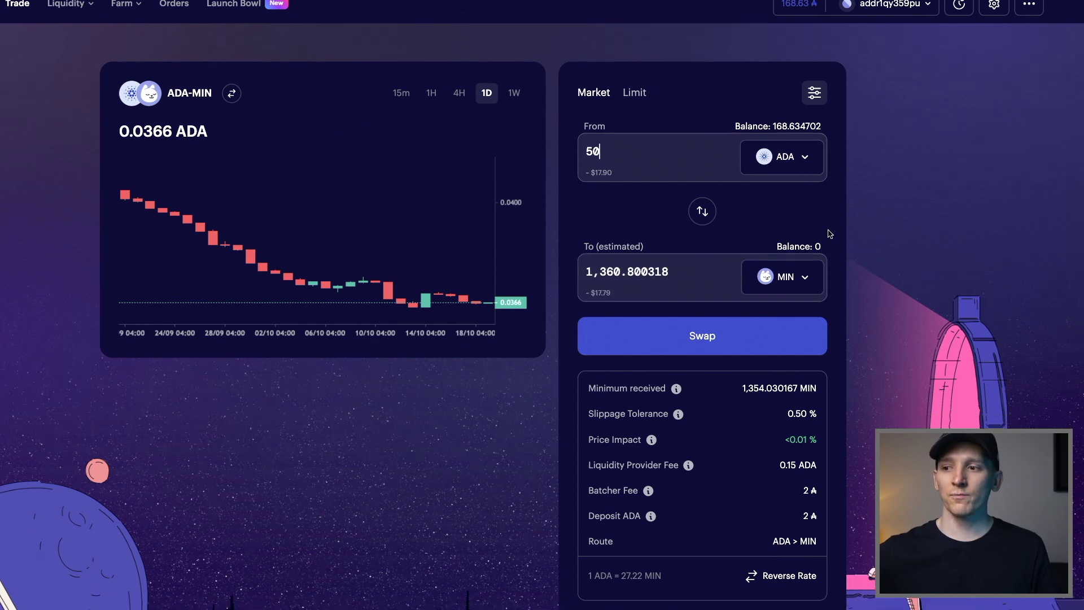
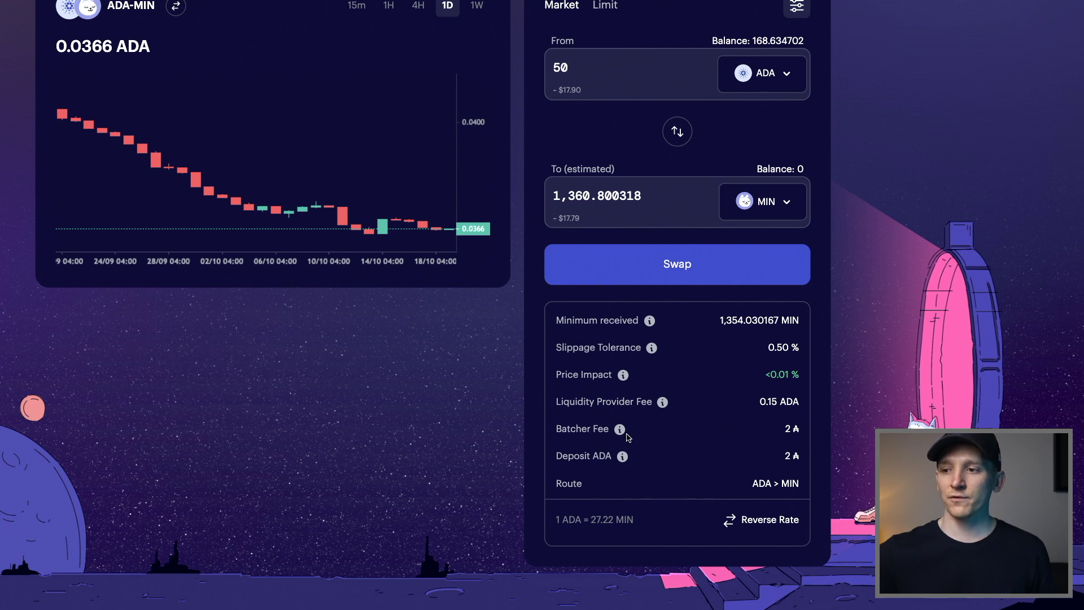
{"action": "mouse_move", "coordinate": [621, 431]}
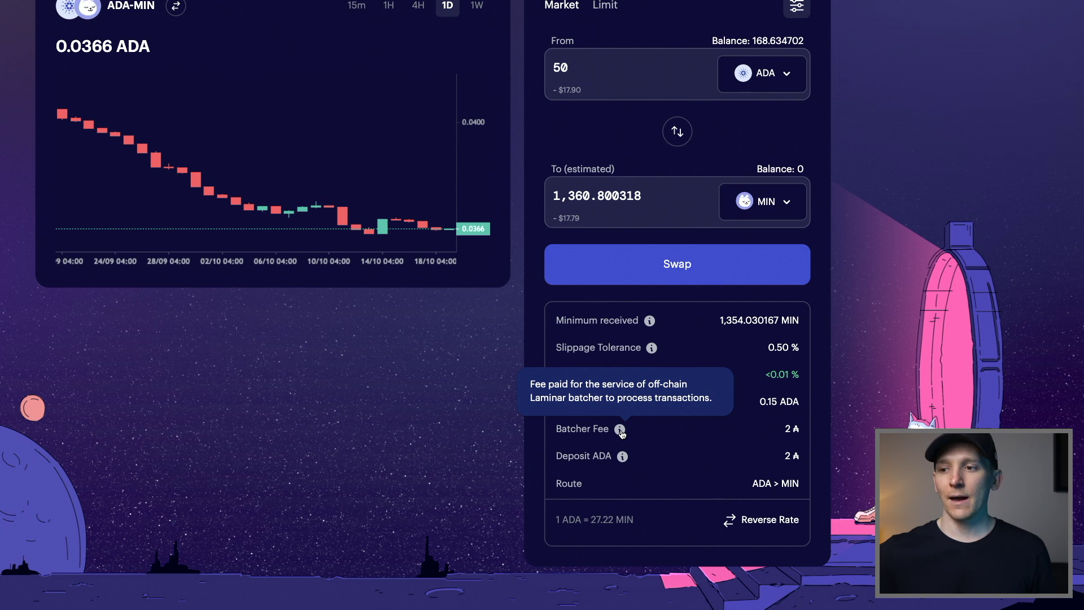
{"action": "mouse_move", "coordinate": [623, 461]}
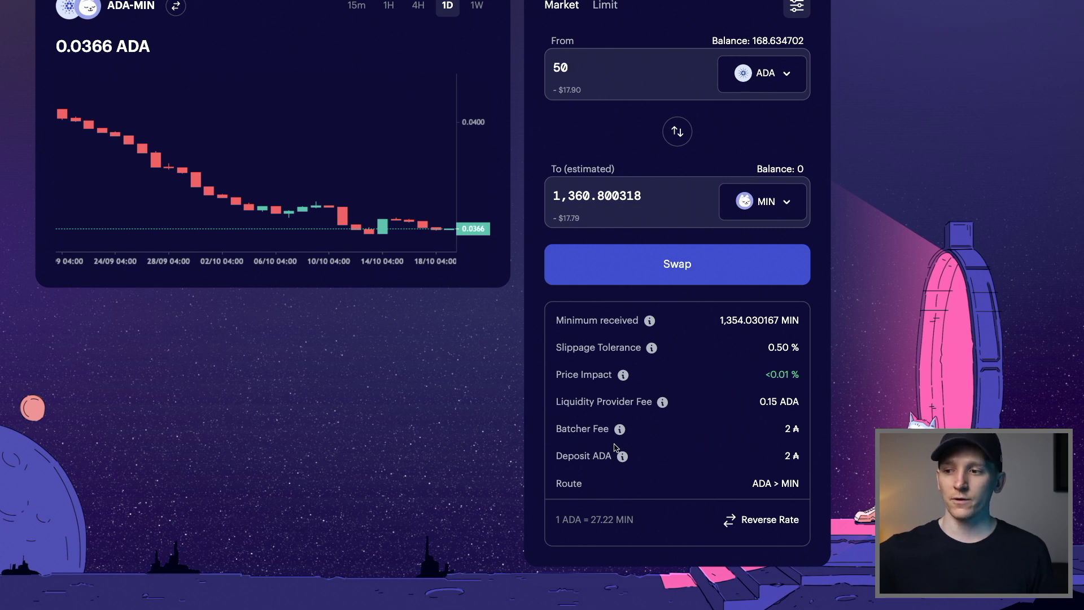
{"action": "scroll", "coordinate": [811, 413], "scroll_direction": "up", "scroll_amount": 1}
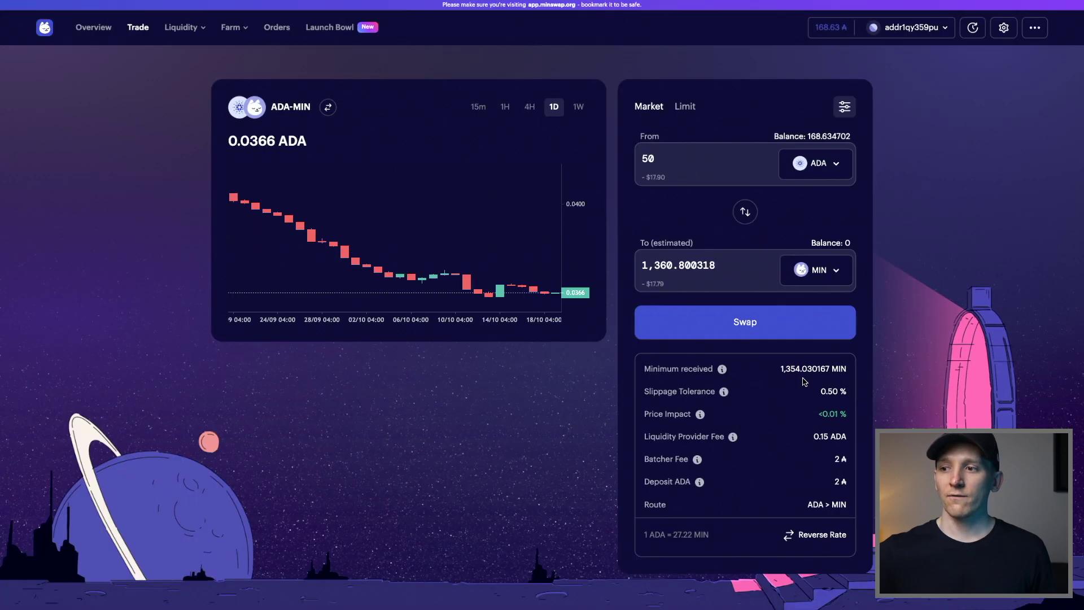
- Submit and confirm the ADA to MIN swap, and sign the transaction in Nami with the wallet password
{"action": "left_click", "coordinate": [757, 321]}
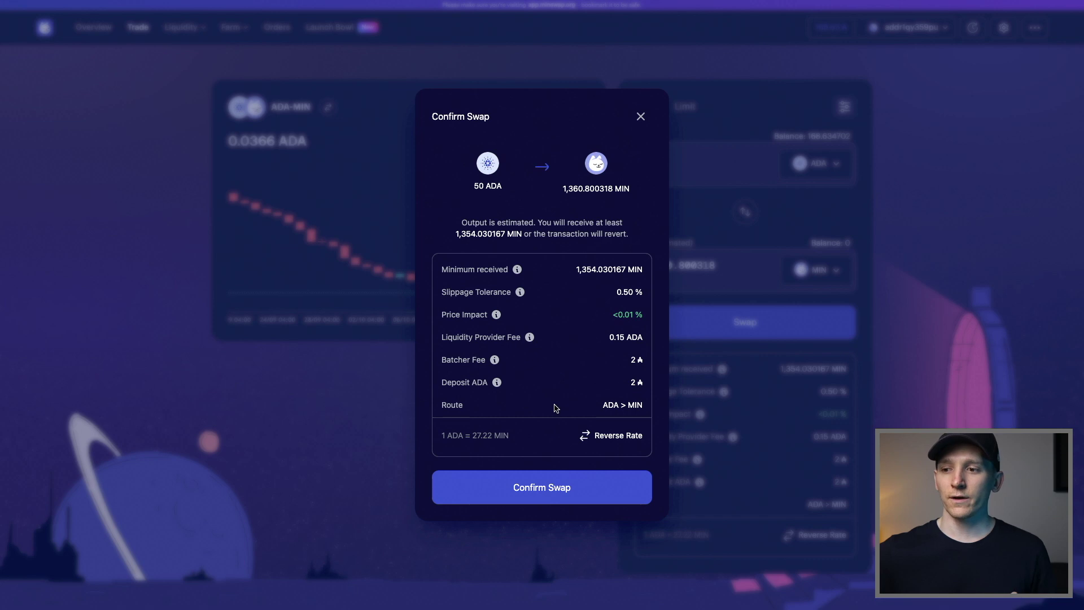
{"action": "left_click", "coordinate": [550, 497]}
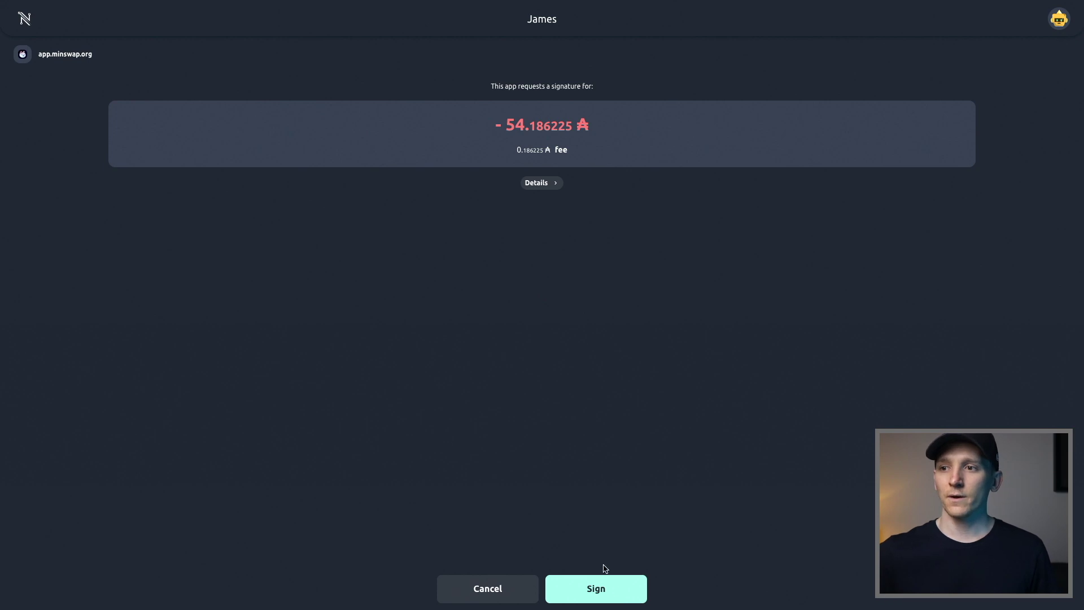
{"action": "left_click", "coordinate": [605, 588]}
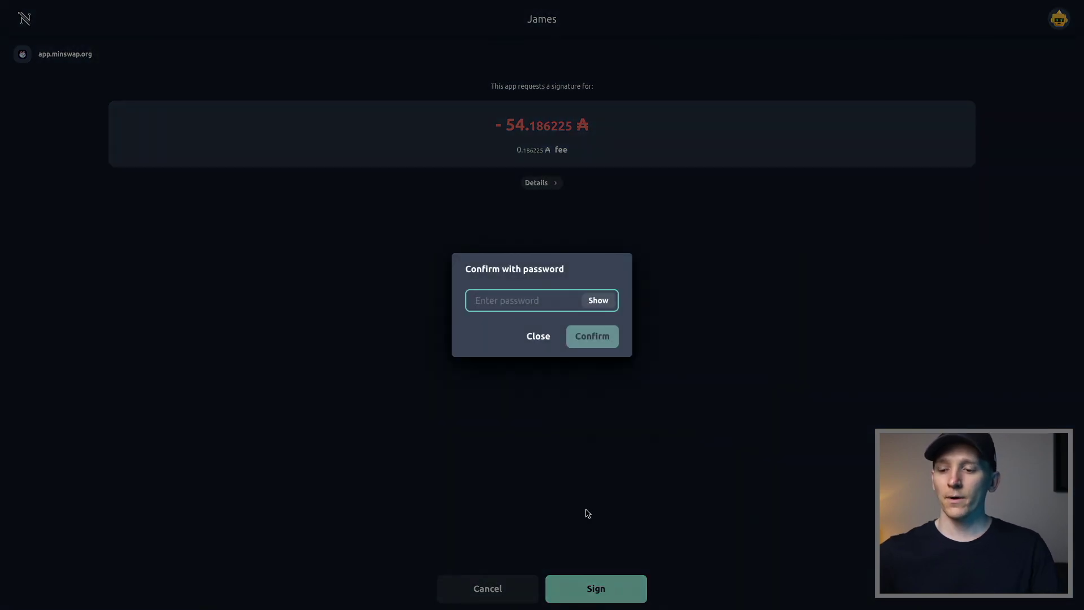
{"action": "left_click", "coordinate": [593, 337]}
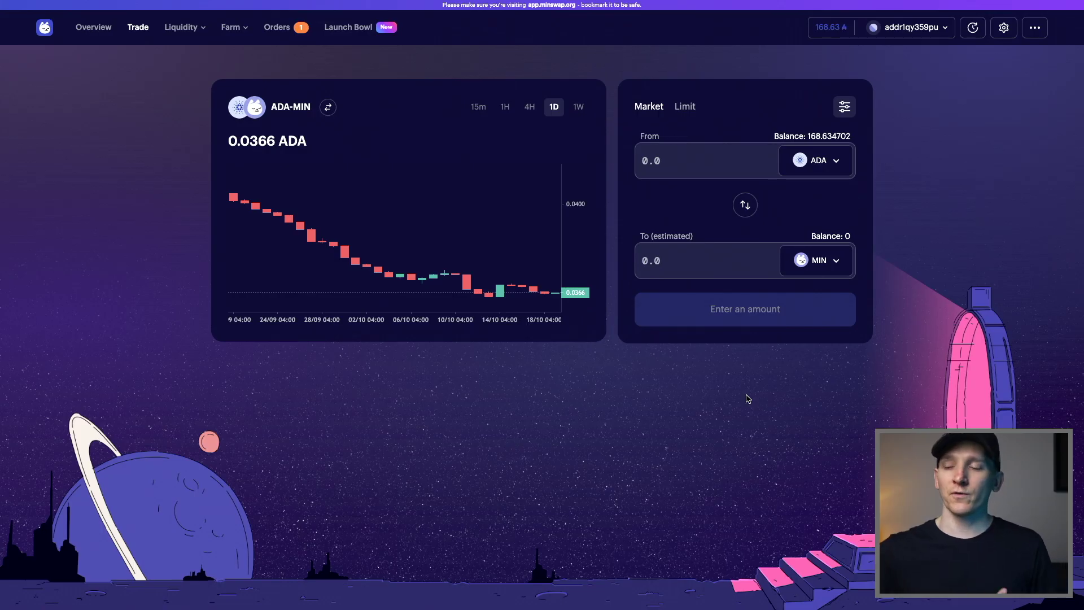
- Switch the trade form to Limit order mode and dismiss the limit order introduction
{"action": "left_click", "coordinate": [685, 107]}
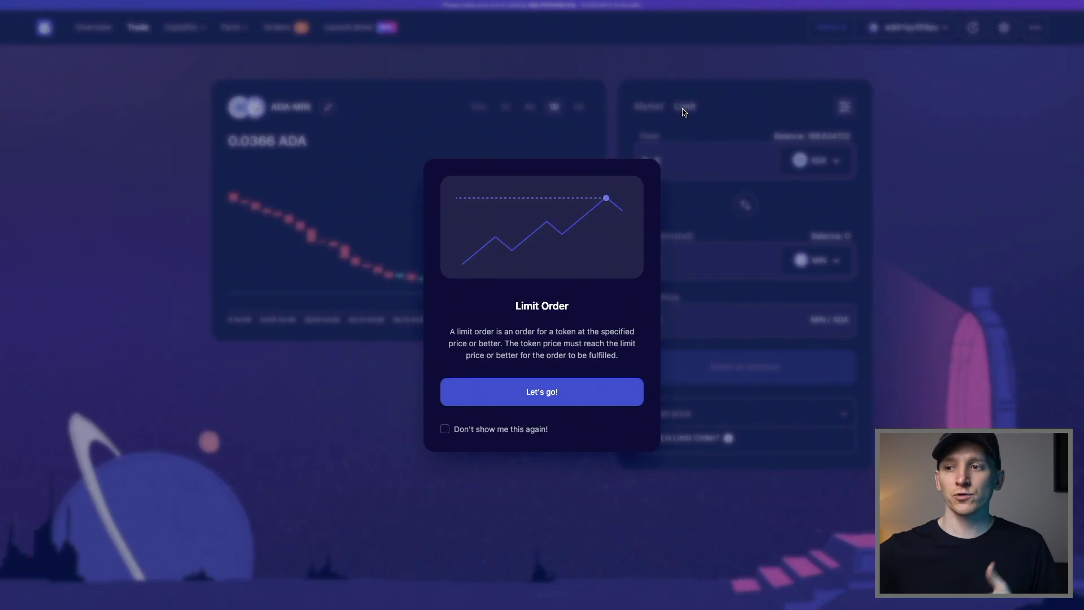
{"action": "left_click", "coordinate": [548, 397]}
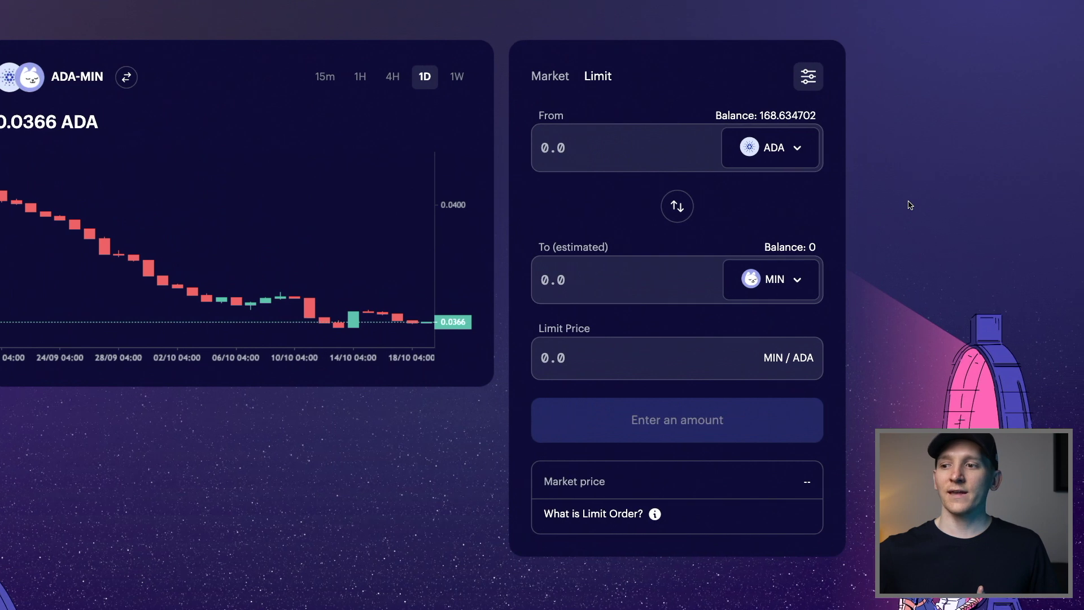
- Draft and review a limit order of 50 ADA for MIN at a limit price of 30 MIN / ADA, and return to Market mode
{"action": "left_click", "coordinate": [565, 155]}
{"action": "type", "text": "50"}
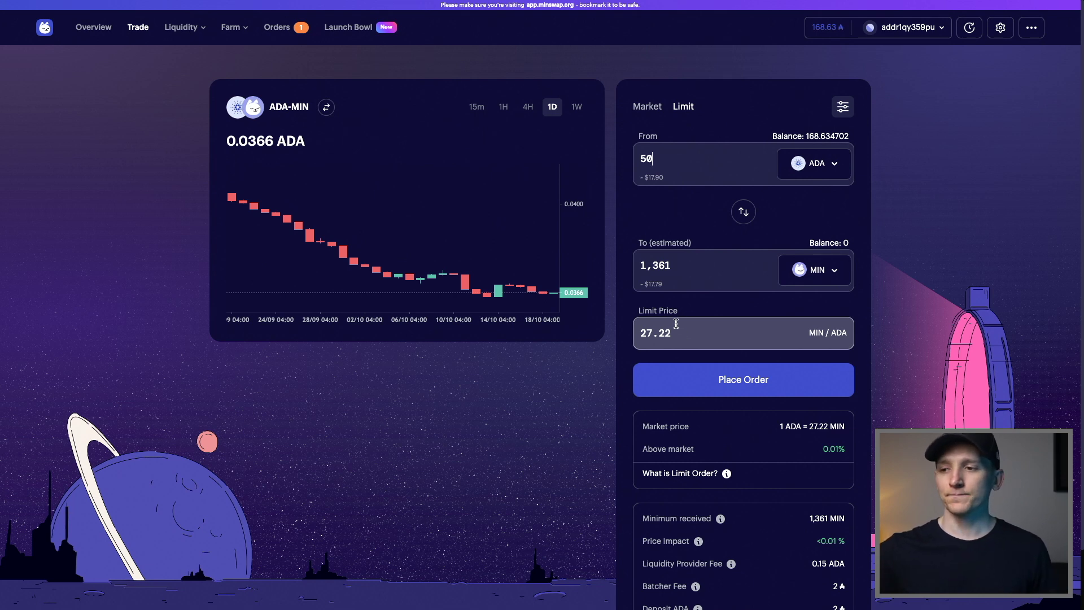
{"action": "left_click_drag", "start_coordinate": [682, 331], "coordinate": [609, 328]}
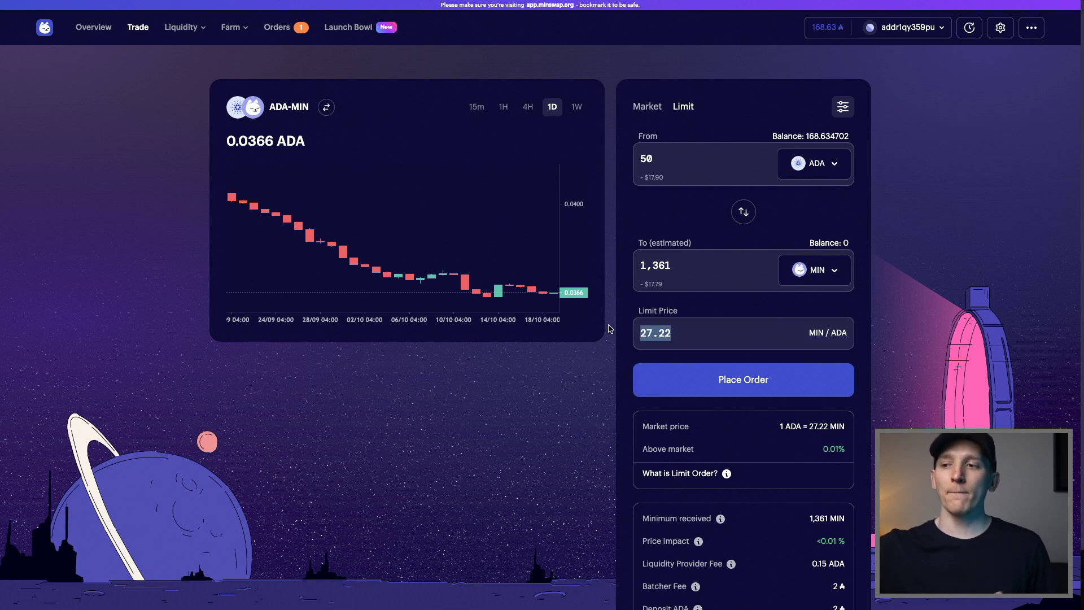
{"action": "type", "text": "30"}
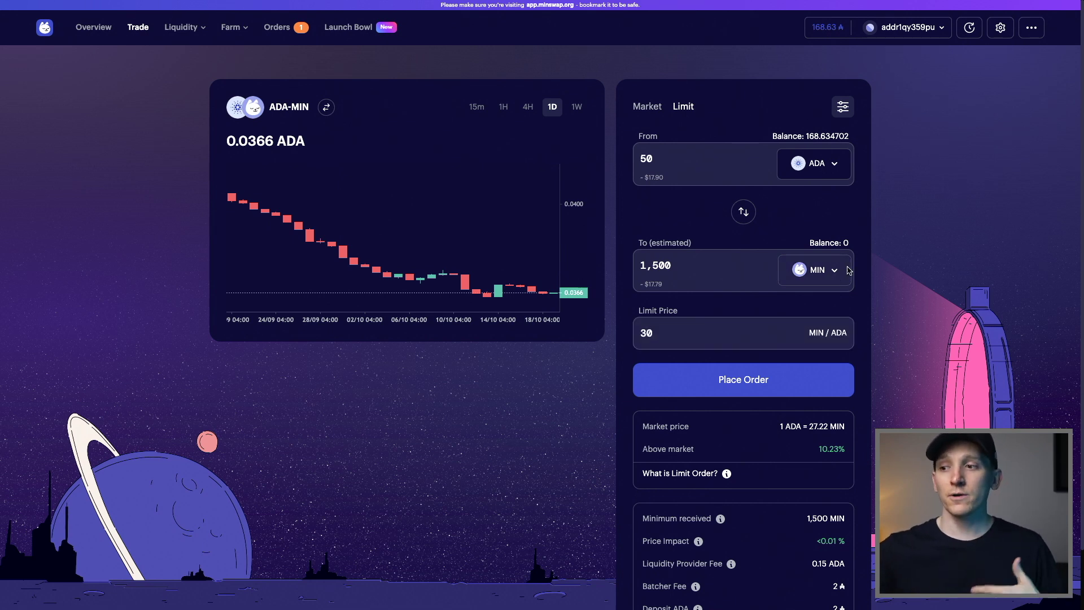
{"action": "scroll", "coordinate": [875, 266], "scroll_direction": "down", "scroll_amount": 1}
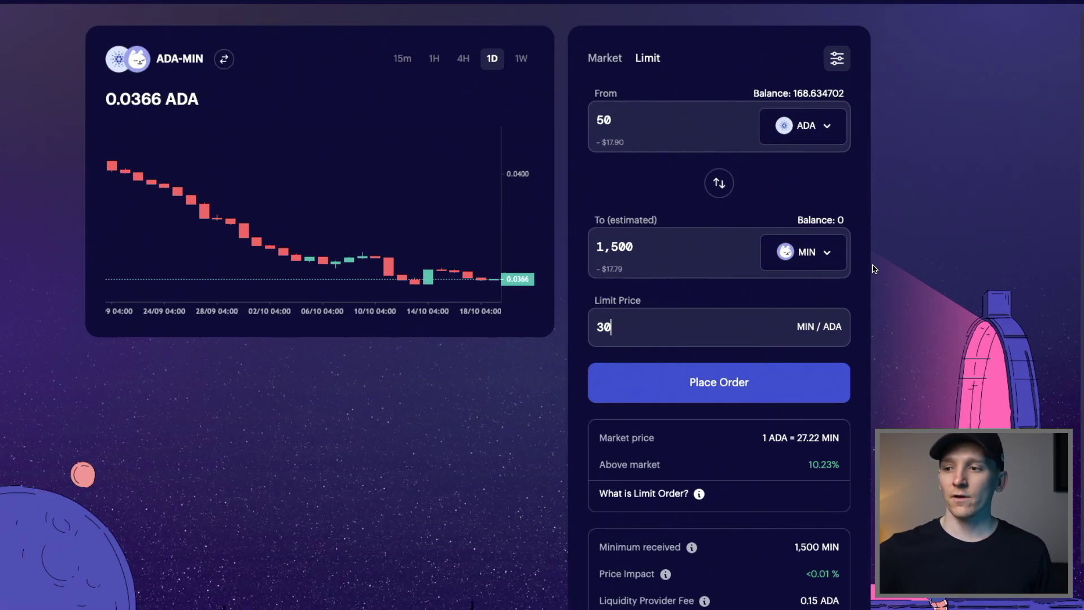
{"action": "scroll", "coordinate": [757, 508], "scroll_direction": "down", "scroll_amount": 2}
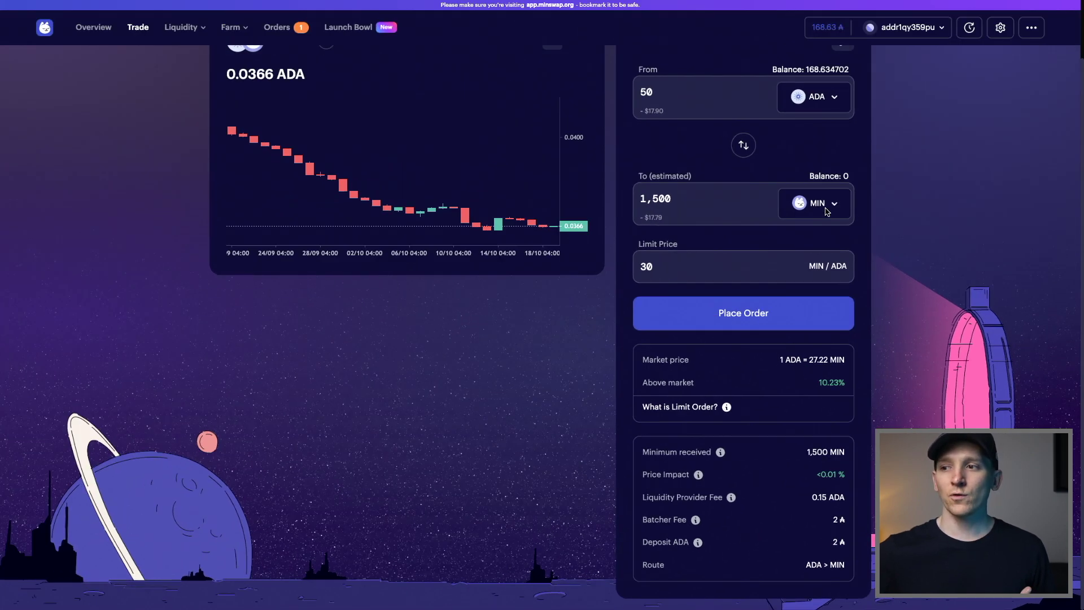
{"action": "scroll", "coordinate": [834, 202], "scroll_direction": "up", "scroll_amount": 1}
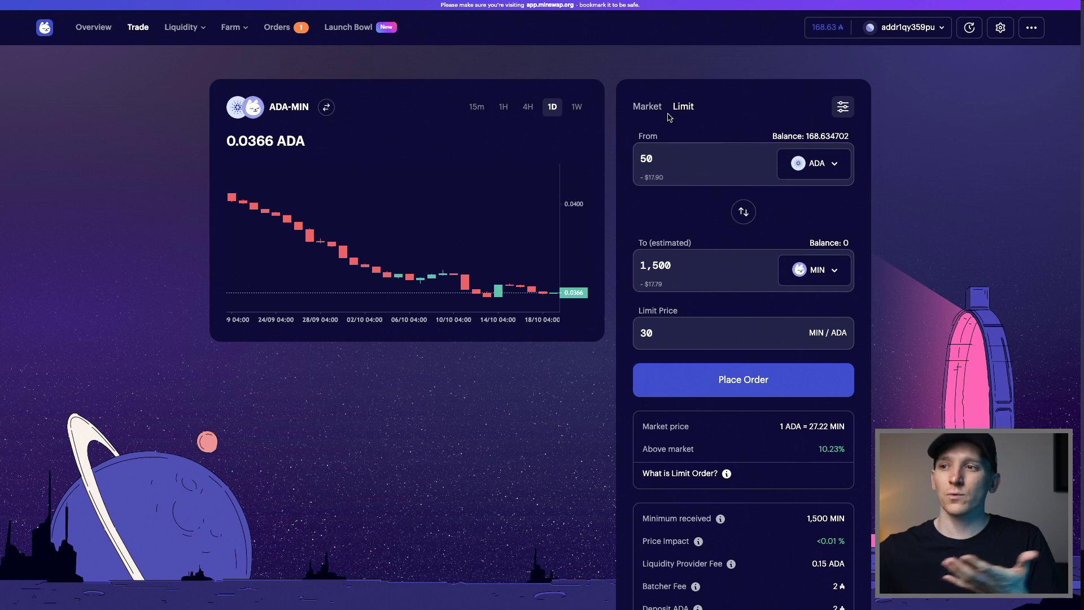
{"action": "left_click", "coordinate": [647, 106]}
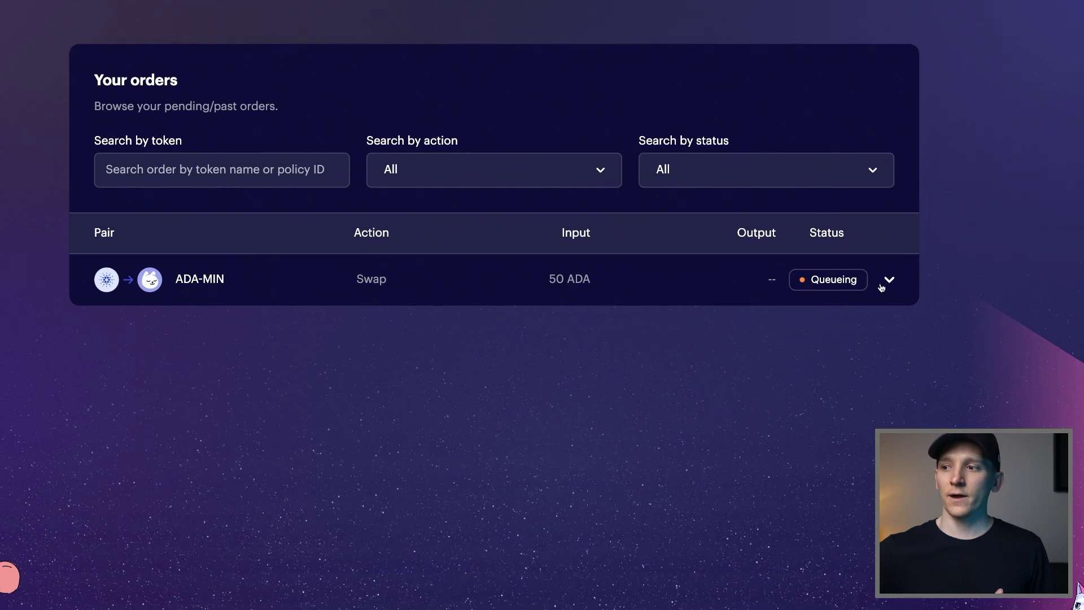
- Expand the queued ADA-MIN swap in the orders list, examine its fees and order details, and collapse it again
{"action": "left_click", "coordinate": [894, 281]}
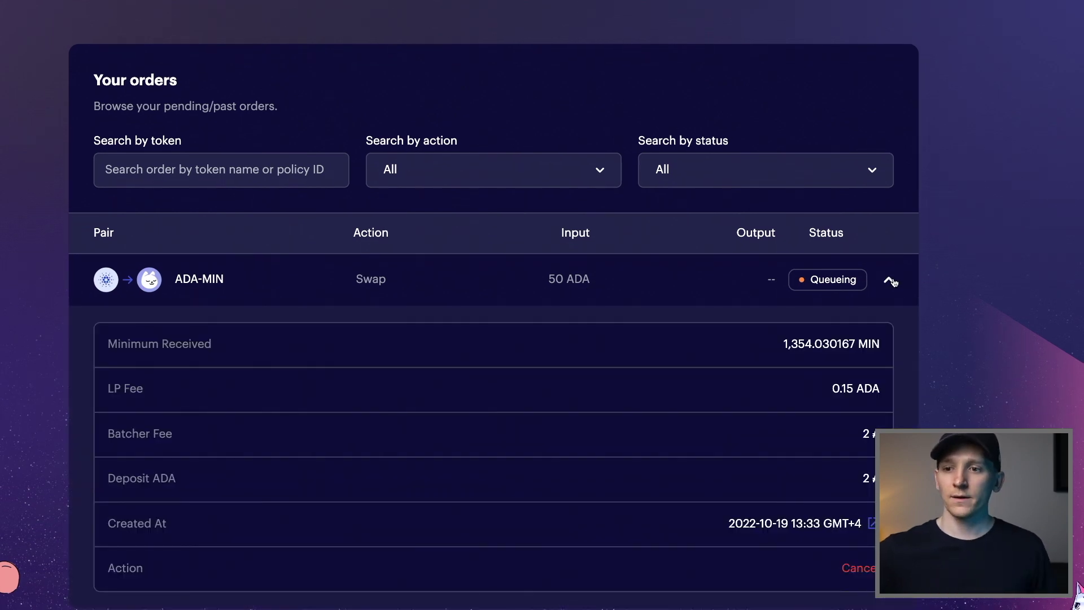
{"action": "scroll", "coordinate": [622, 344], "scroll_direction": "down", "scroll_amount": 2}
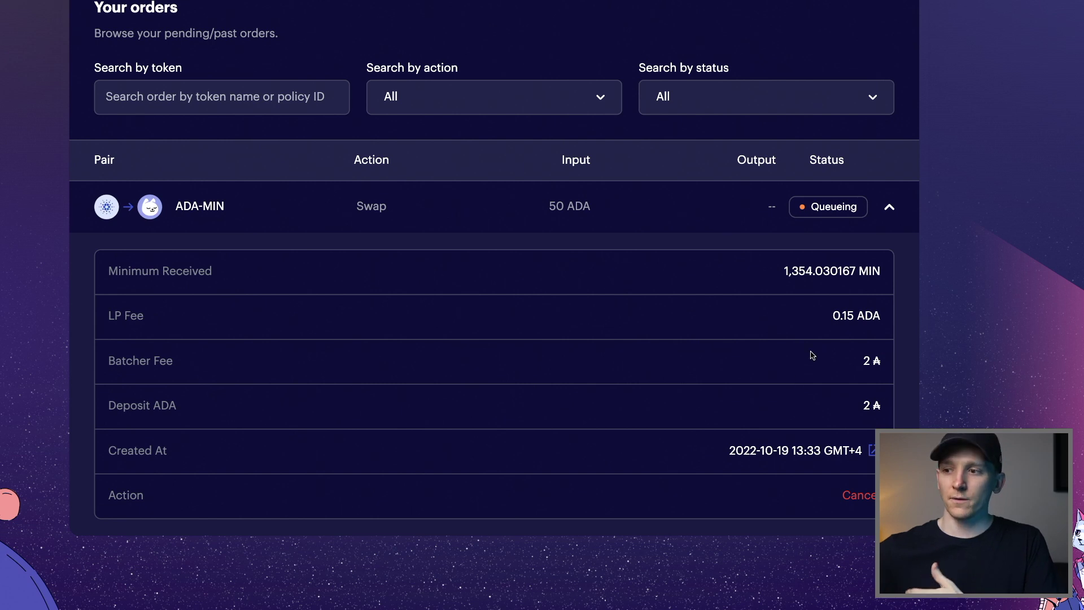
{"action": "scroll", "coordinate": [822, 355], "scroll_direction": "up", "scroll_amount": 1}
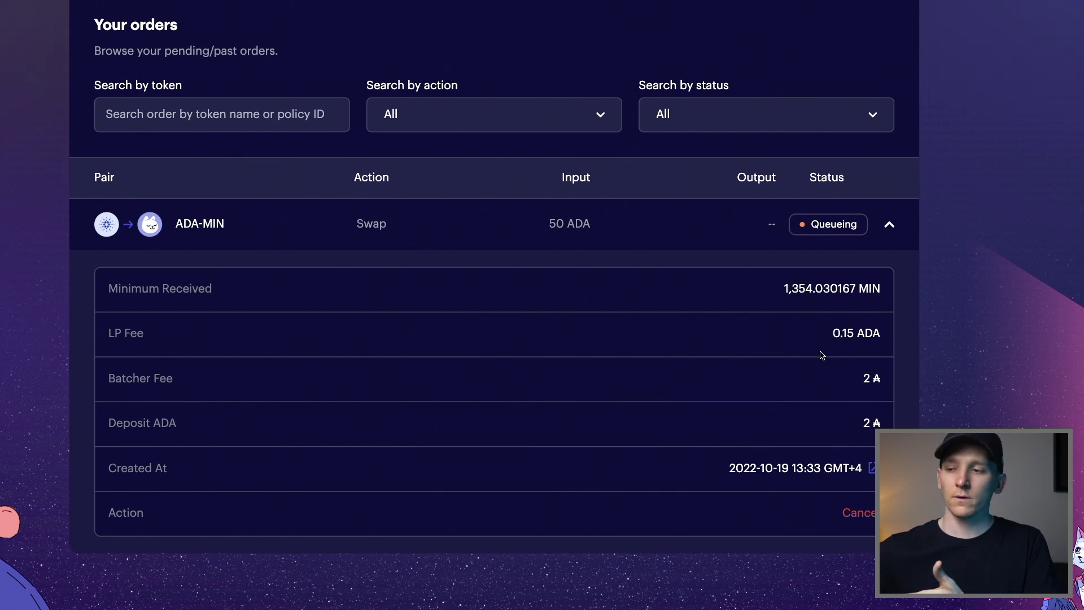
{"action": "scroll", "coordinate": [845, 318], "scroll_direction": "up", "scroll_amount": 3}
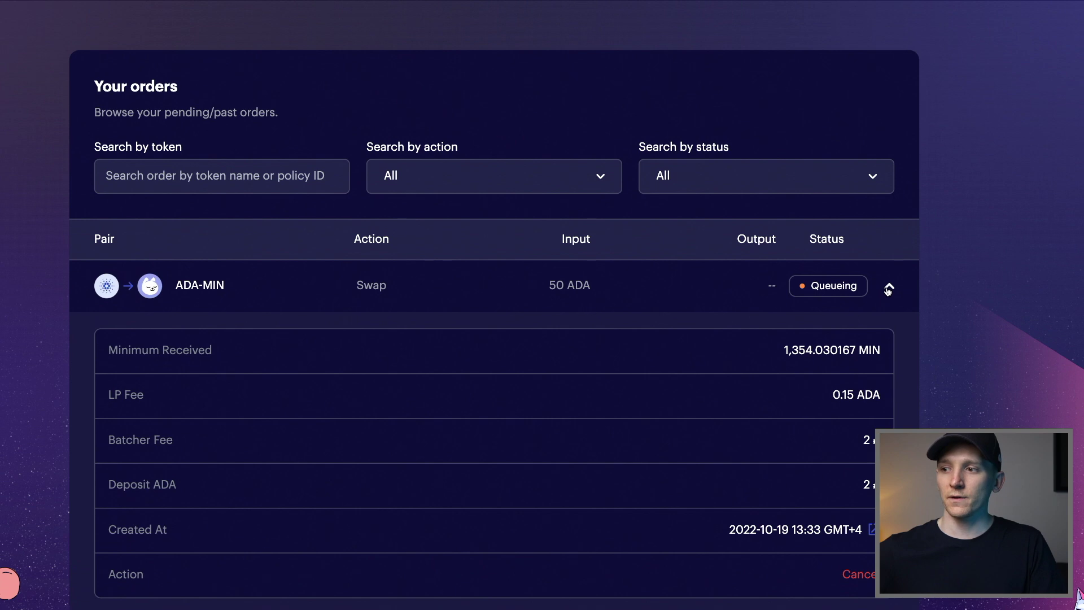
{"action": "left_click", "coordinate": [890, 289]}
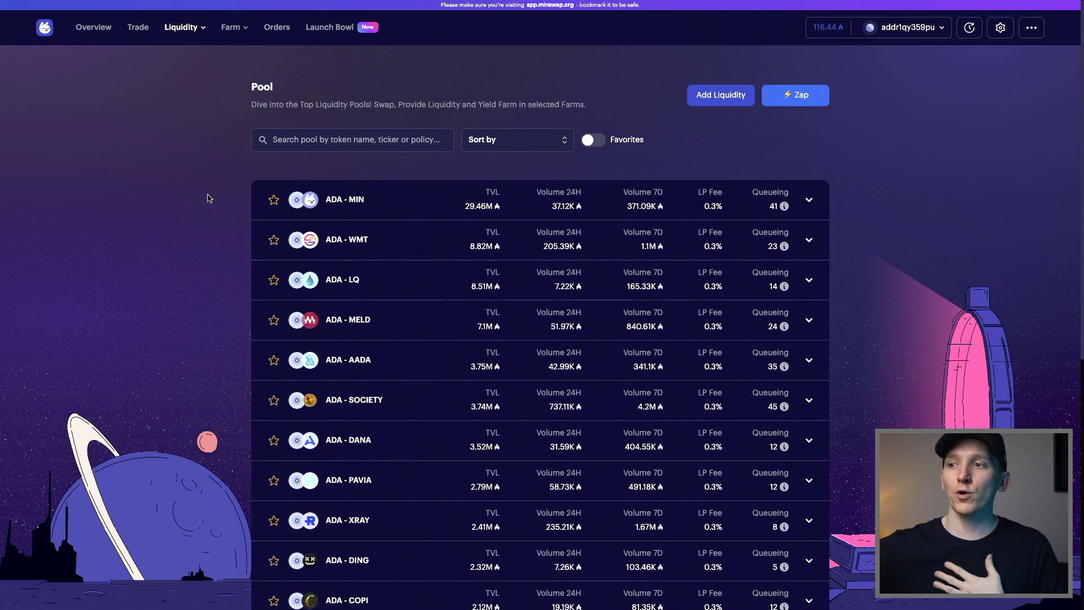
- Check the connected wallet's token balances, and examine the expanded details of the ADA - MIN liquidity pool
{"action": "left_click", "coordinate": [933, 30]}
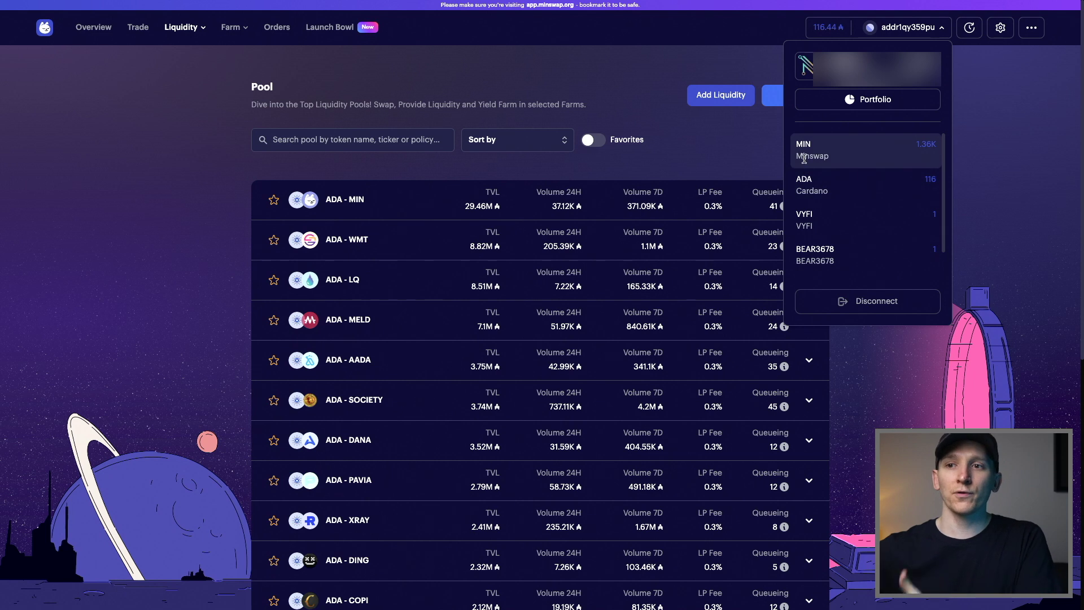
{"action": "left_click", "coordinate": [213, 159]}
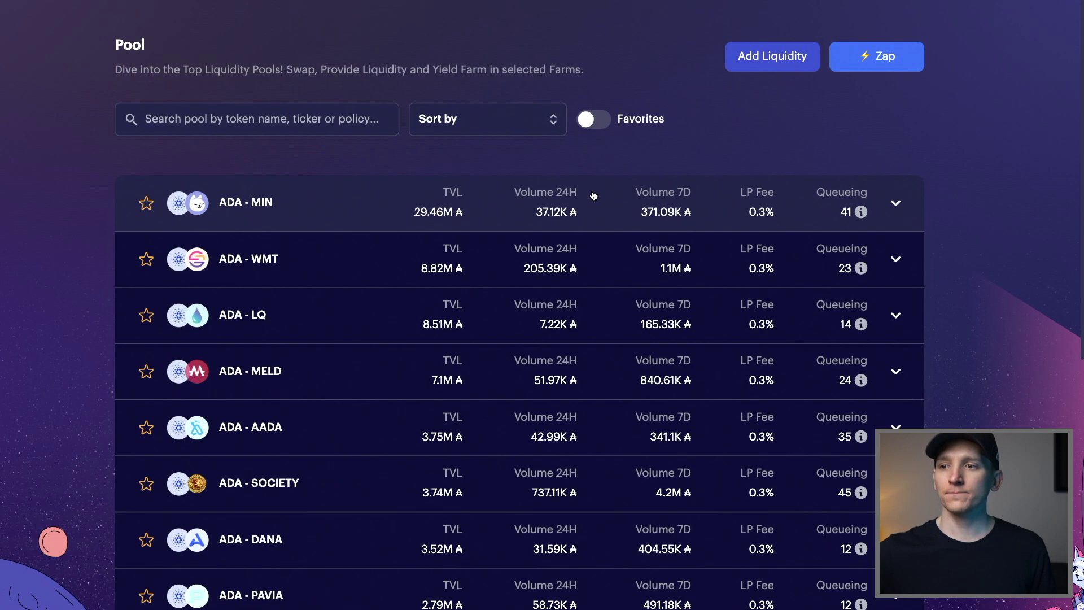
{"action": "left_click", "coordinate": [884, 203]}
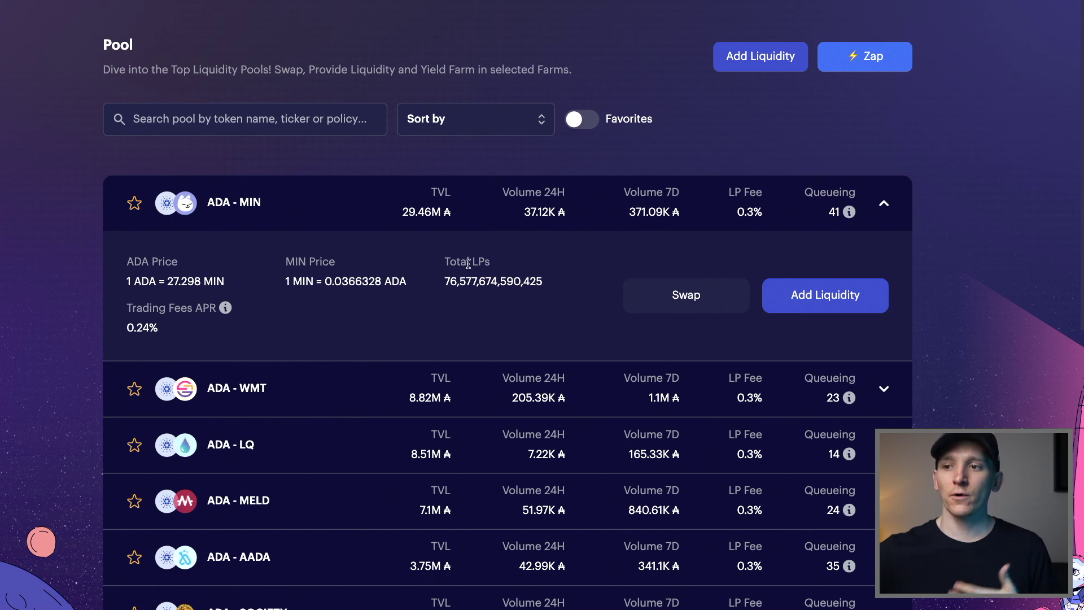
{"action": "left_click_drag", "start_coordinate": [445, 281], "coordinate": [513, 281]}
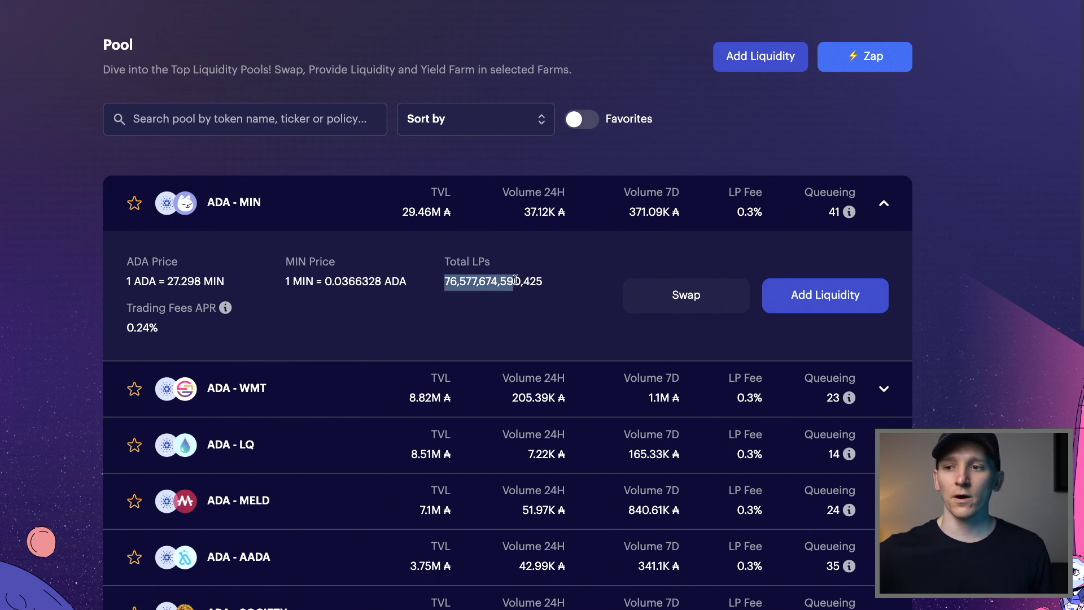
{"action": "left_click", "coordinate": [516, 280]}
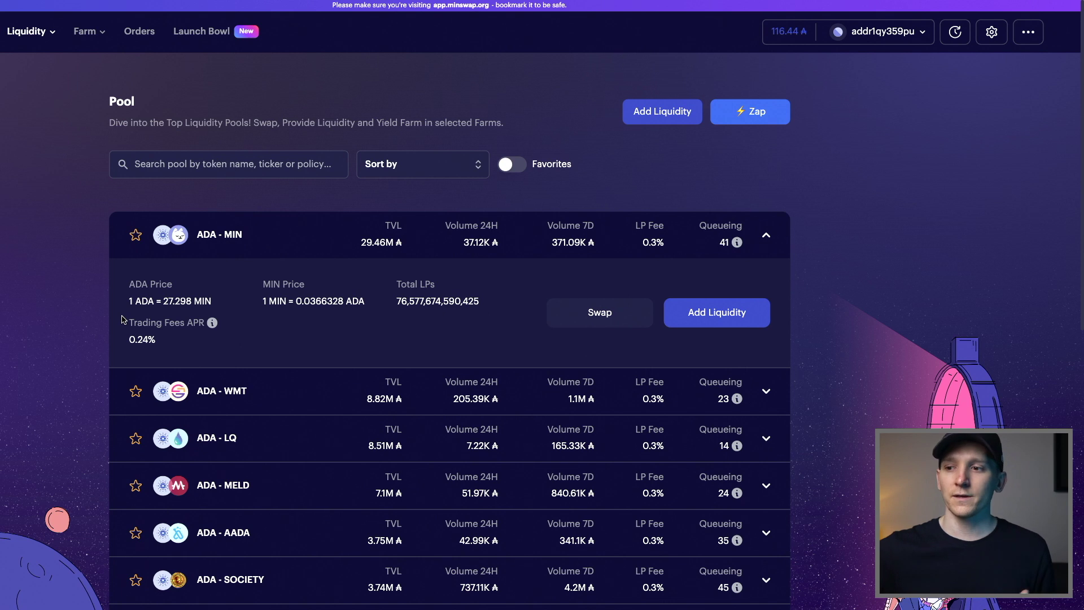
{"action": "scroll", "coordinate": [378, 286], "scroll_direction": "left", "scroll_amount": 2}
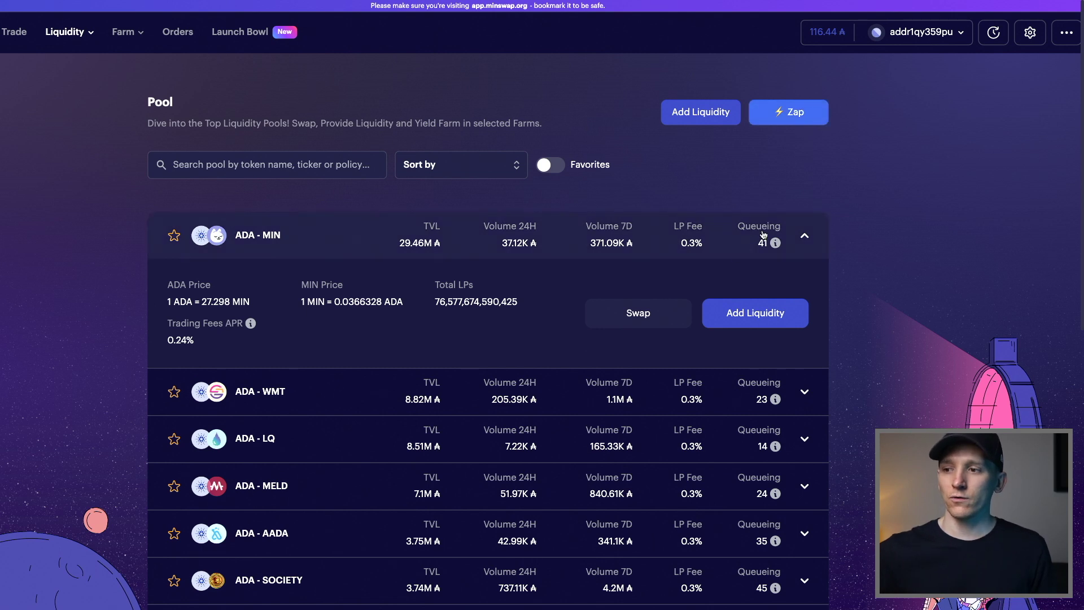
- Open the add liquidity form for the ADA - MIN pool and fill in the maximum available ADA amount
{"action": "left_click", "coordinate": [767, 319]}
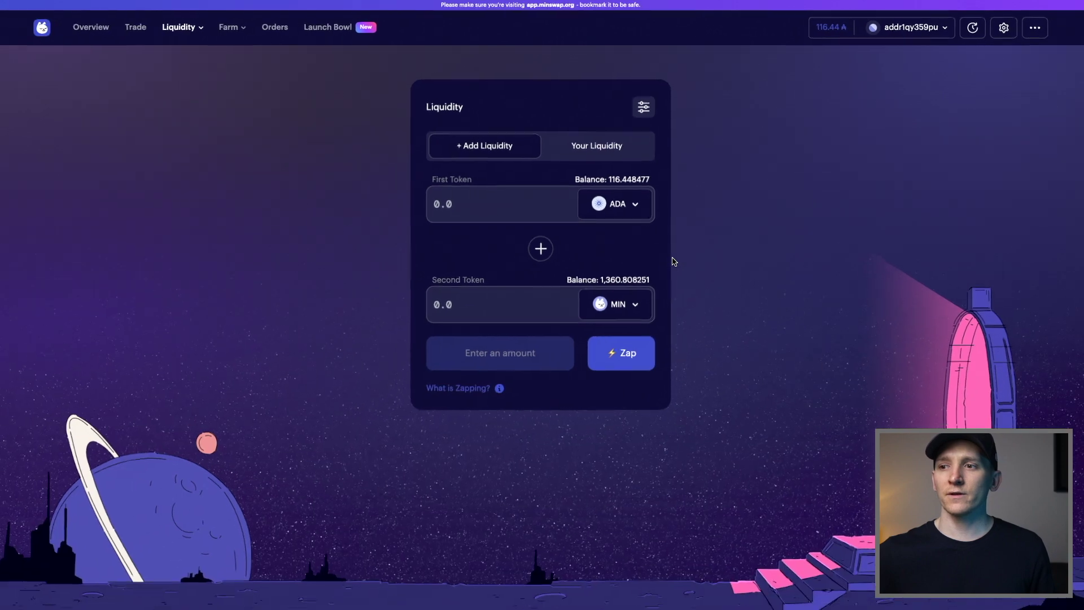
{"action": "left_click", "coordinate": [187, 35]}
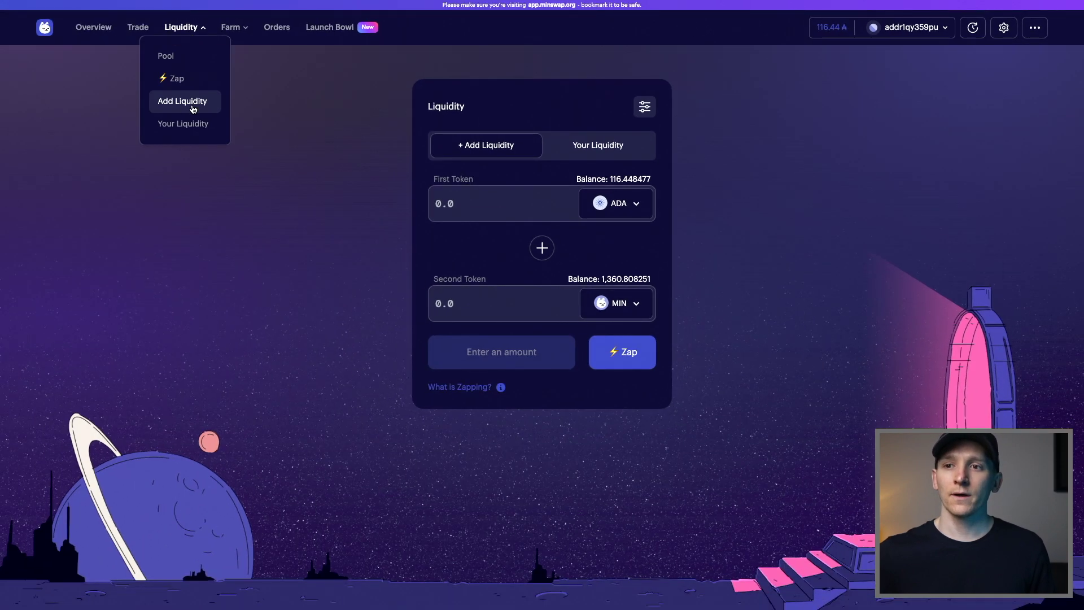
{"action": "left_click", "coordinate": [711, 164]}
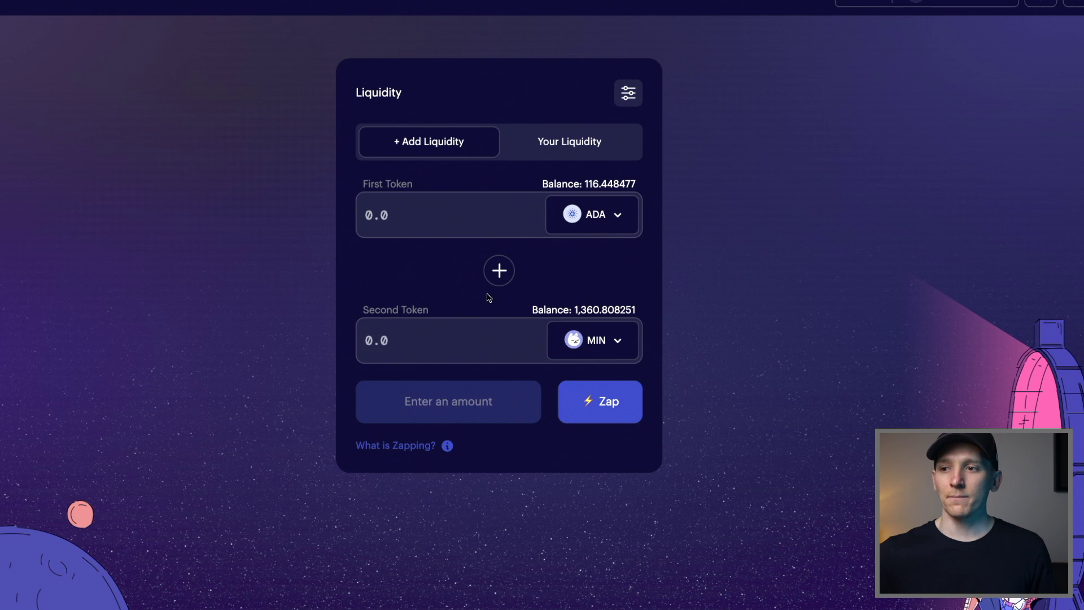
{"action": "mouse_move", "coordinate": [566, 337]}
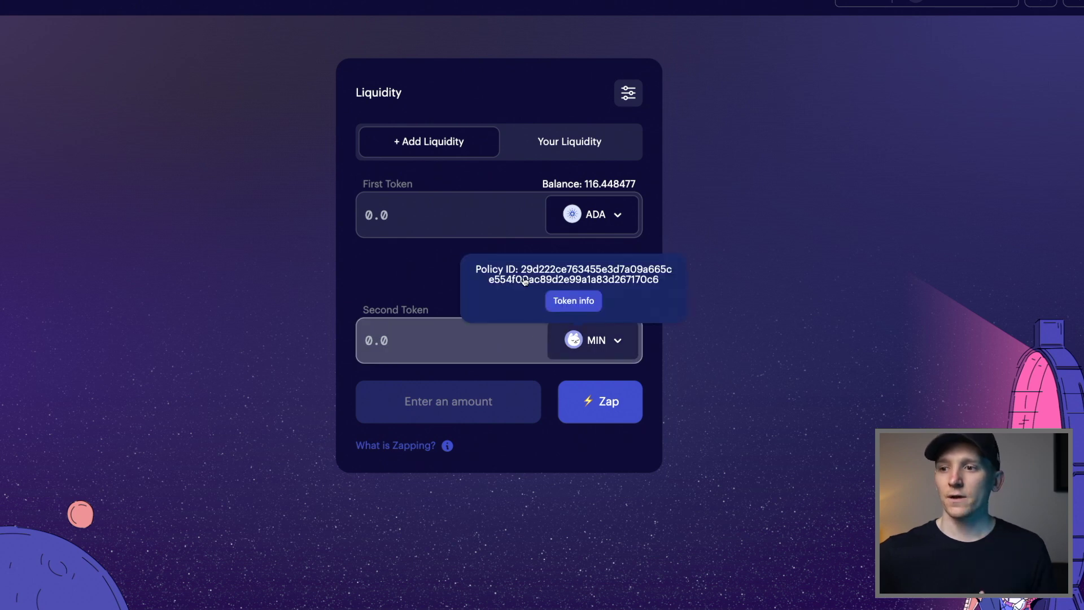
{"action": "left_click", "coordinate": [401, 222]}
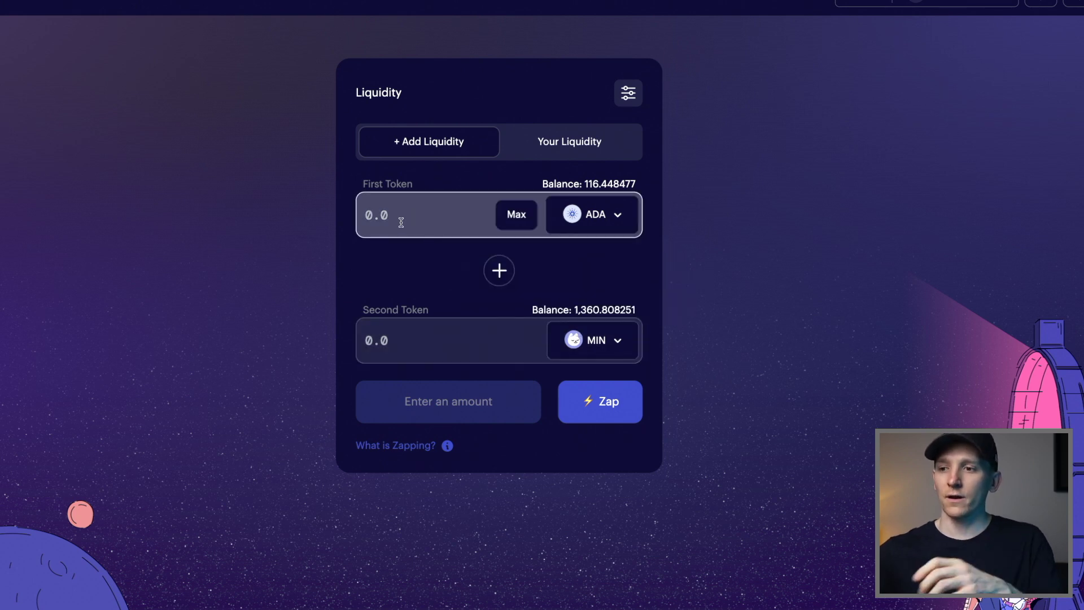
{"action": "left_click", "coordinate": [515, 214]}
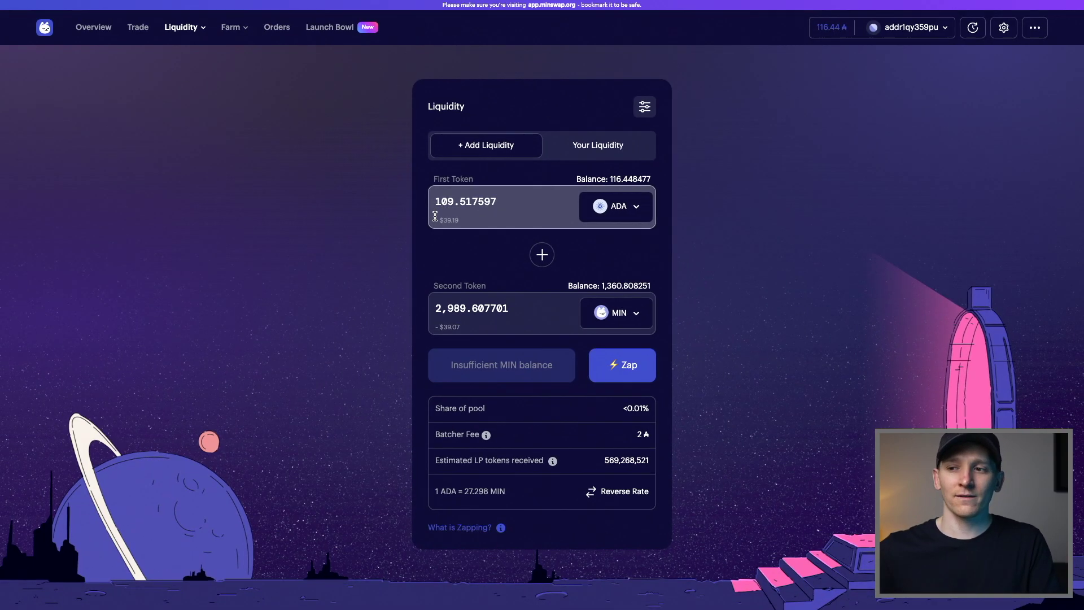
- Try ADA deposit amounts of 50, 30 and again 50 to compare the matching MIN amount required
{"action": "left_click_drag", "start_coordinate": [496, 201], "coordinate": [420, 207]}
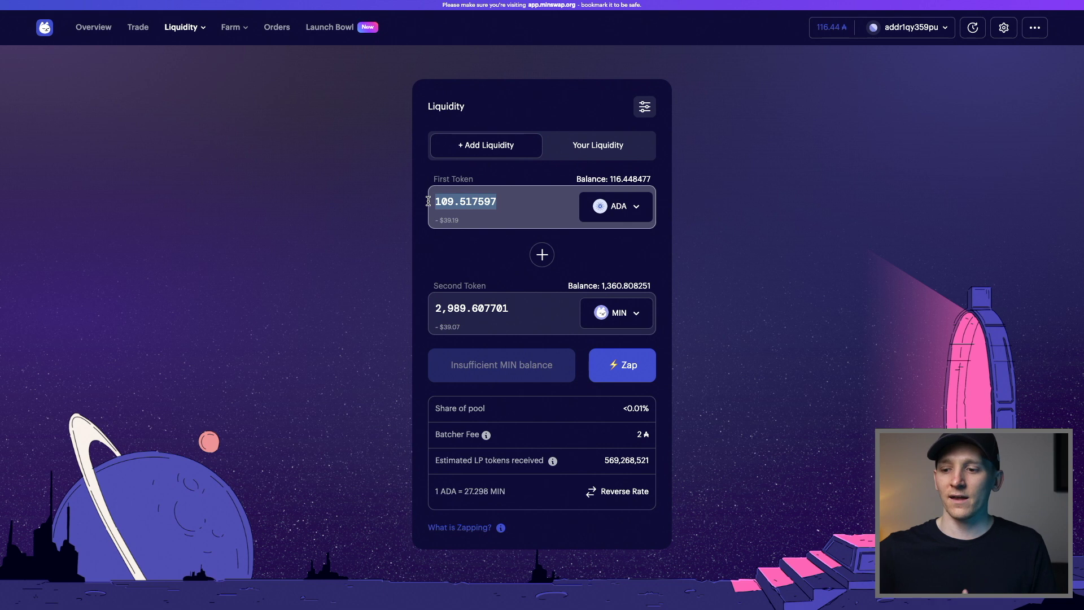
{"action": "type", "text": "50"}
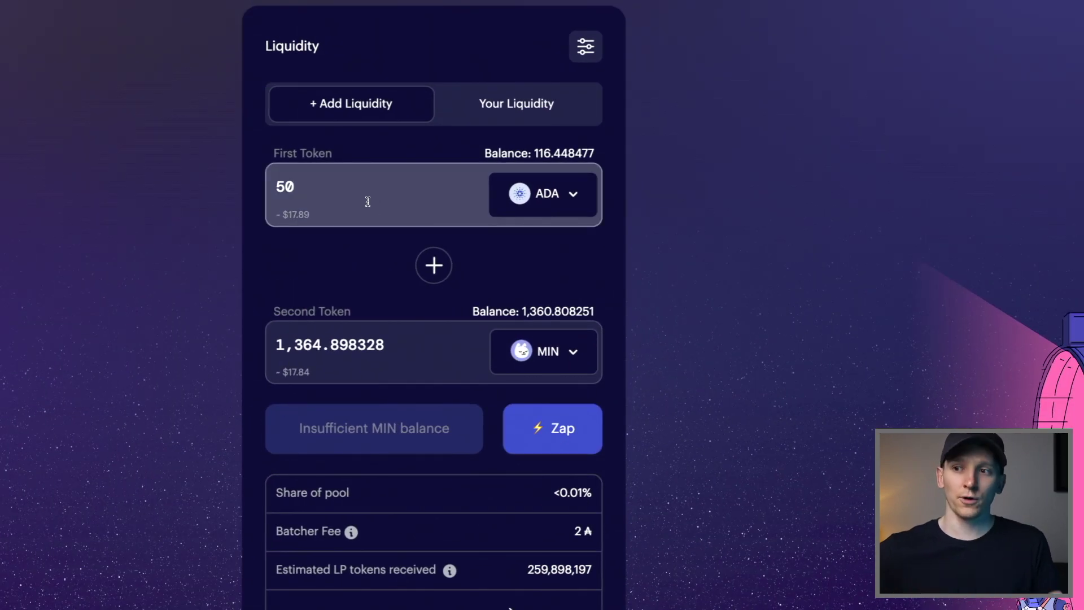
{"action": "left_click_drag", "start_coordinate": [329, 193], "coordinate": [243, 165]}
{"action": "type", "text": "30"}
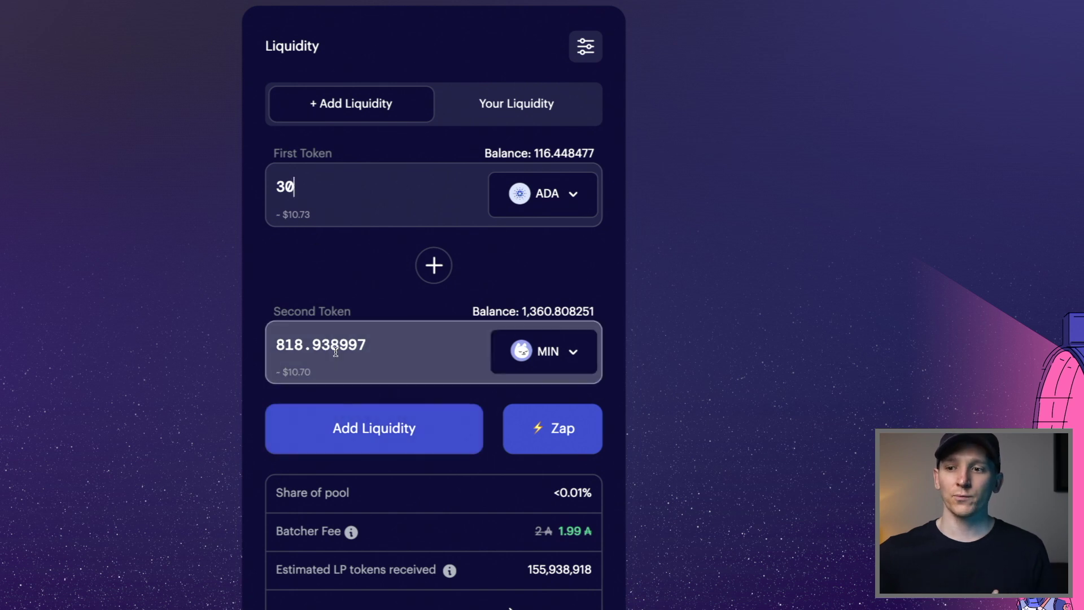
{"action": "left_click", "coordinate": [313, 226]}
{"action": "left_click_drag", "start_coordinate": [305, 184], "coordinate": [255, 186]}
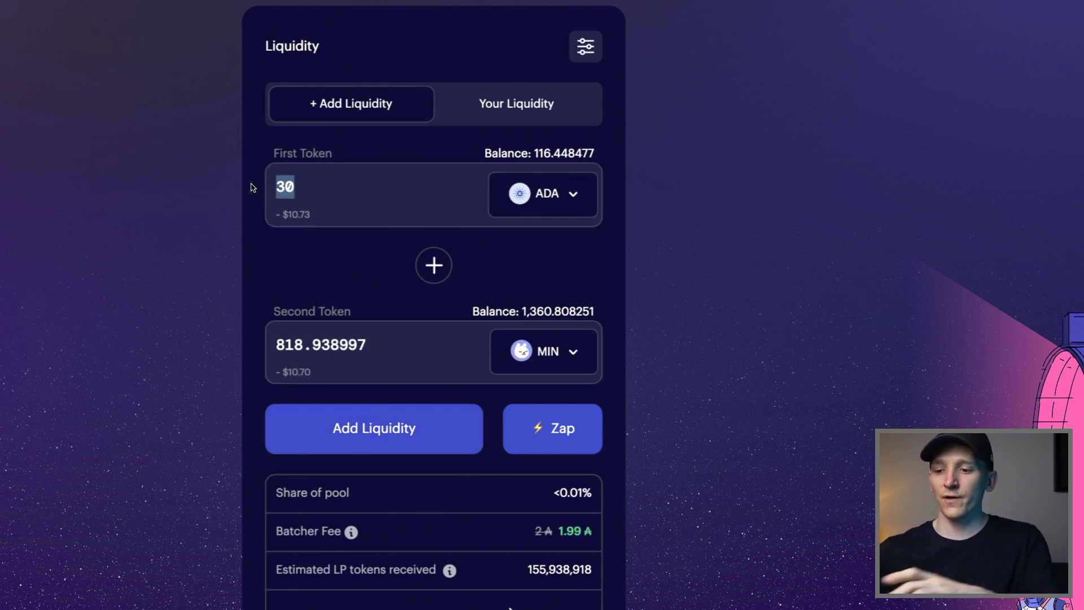
{"action": "type", "text": "50"}
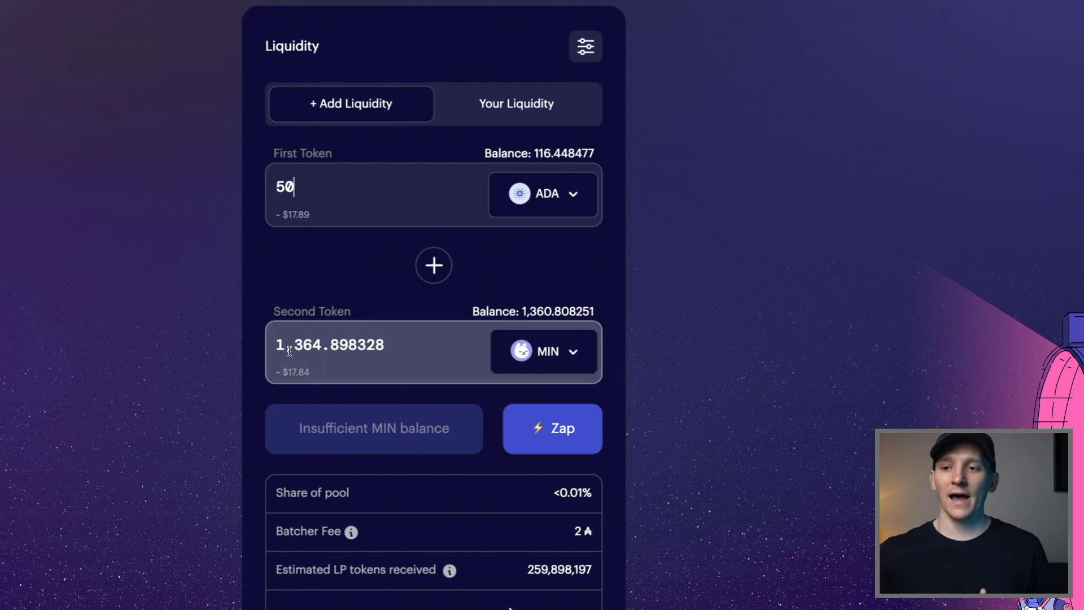
- Open the Zap introduction and decline it, and set the deposit's ADA amount to 30
{"action": "left_click", "coordinate": [299, 191]}
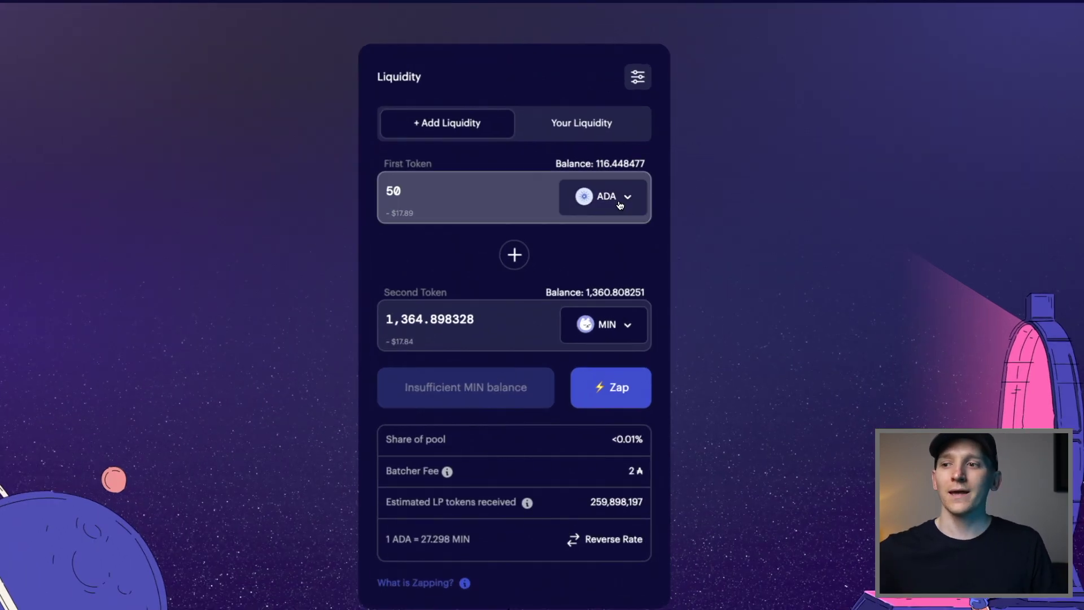
{"action": "left_click_drag", "start_coordinate": [419, 189], "coordinate": [370, 194]}
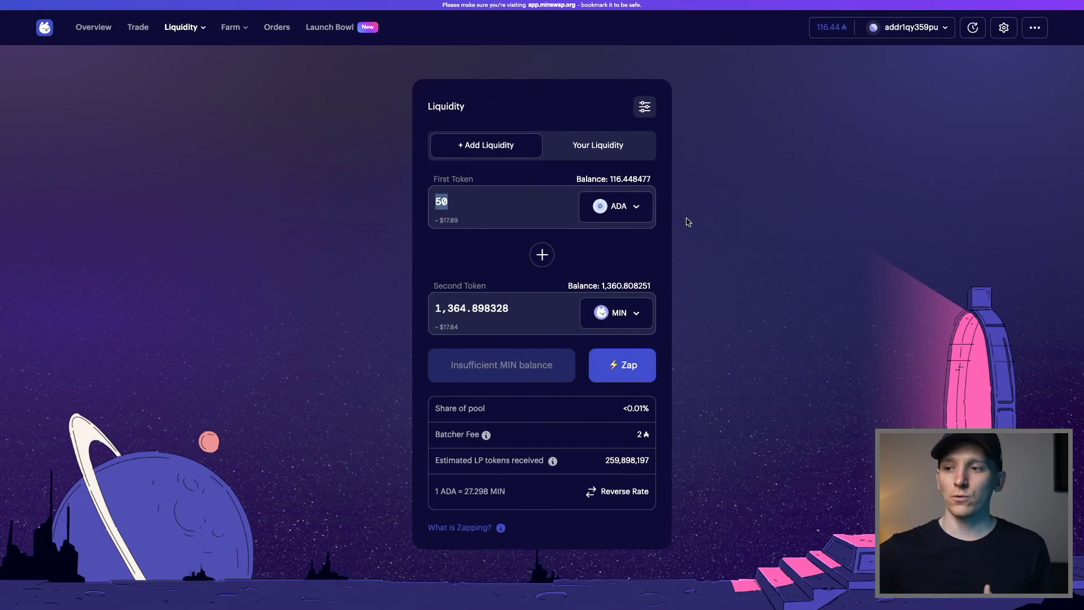
{"action": "left_click", "coordinate": [624, 365]}
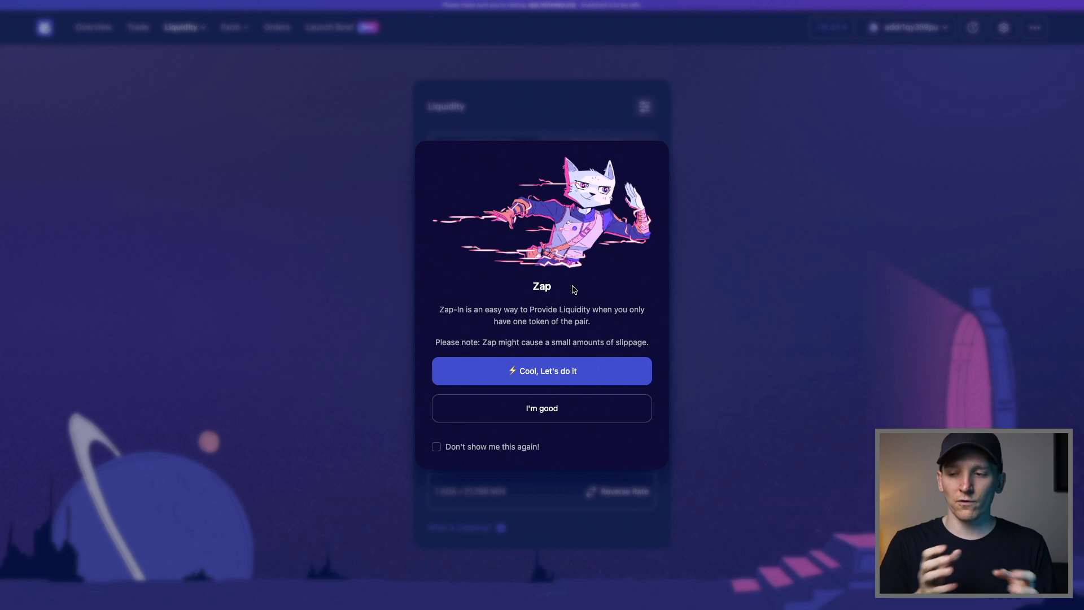
{"action": "left_click", "coordinate": [536, 416]}
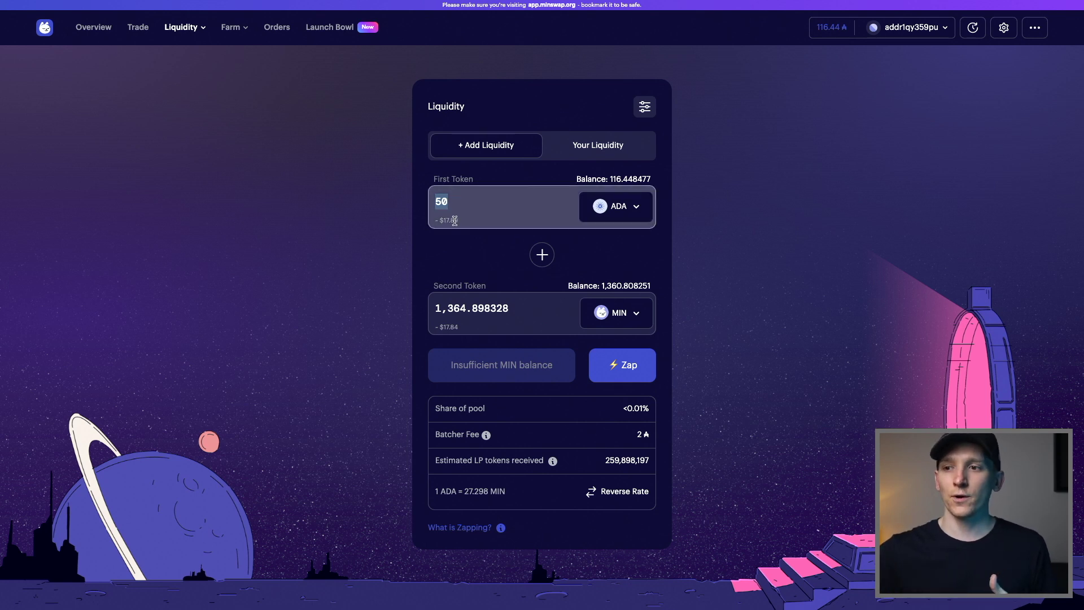
{"action": "type", "text": "30"}
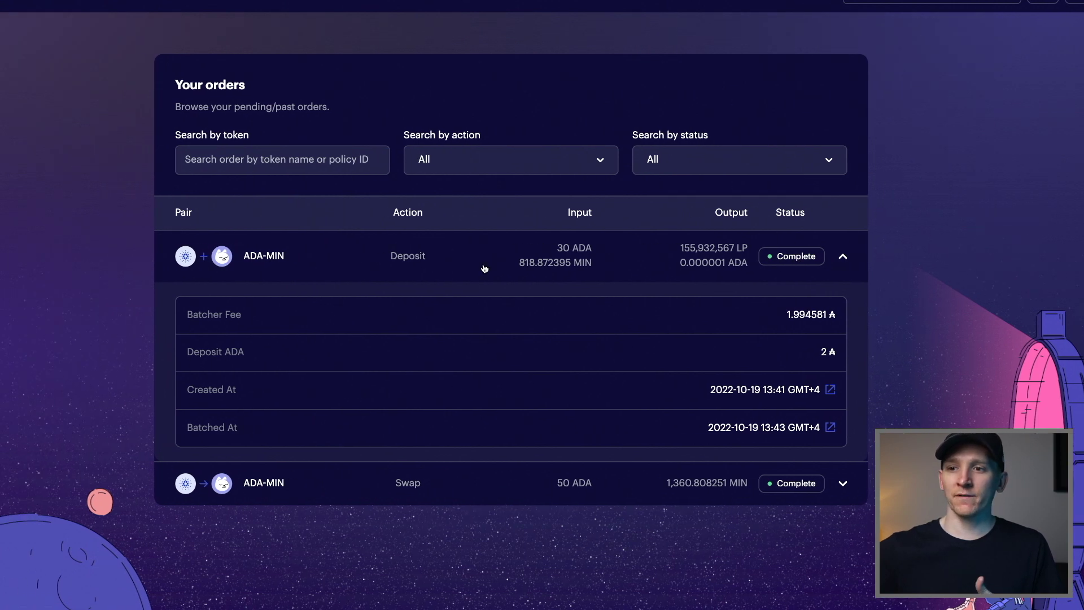
- Collapse the completed deposit order's details, and inspect the ADA-MIN LP position under Your Liquidity
{"action": "left_click", "coordinate": [844, 258]}
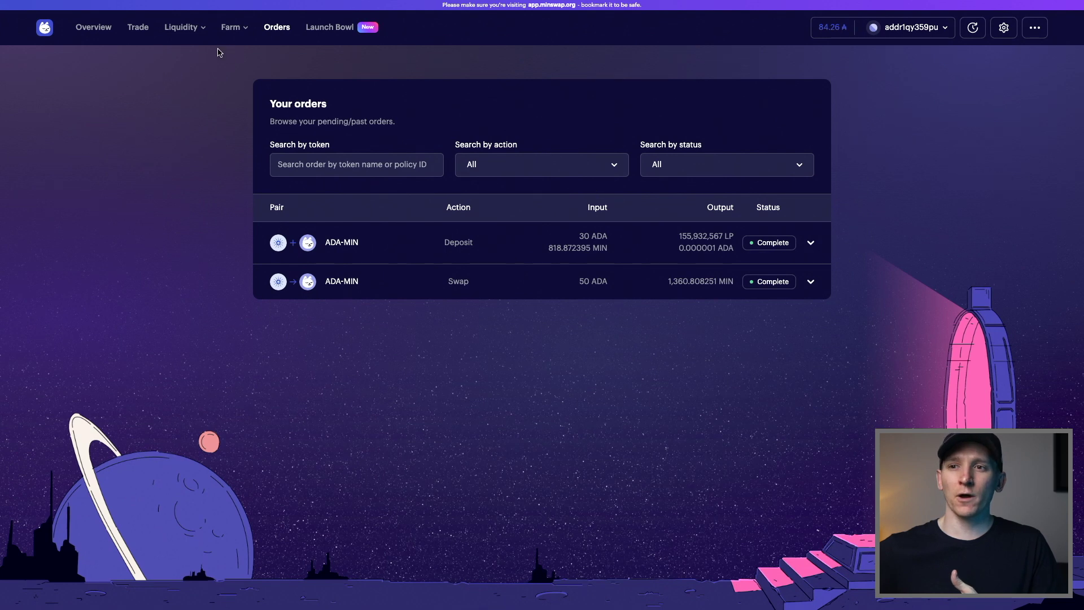
{"action": "left_click", "coordinate": [181, 28]}
{"action": "left_click", "coordinate": [181, 123]}
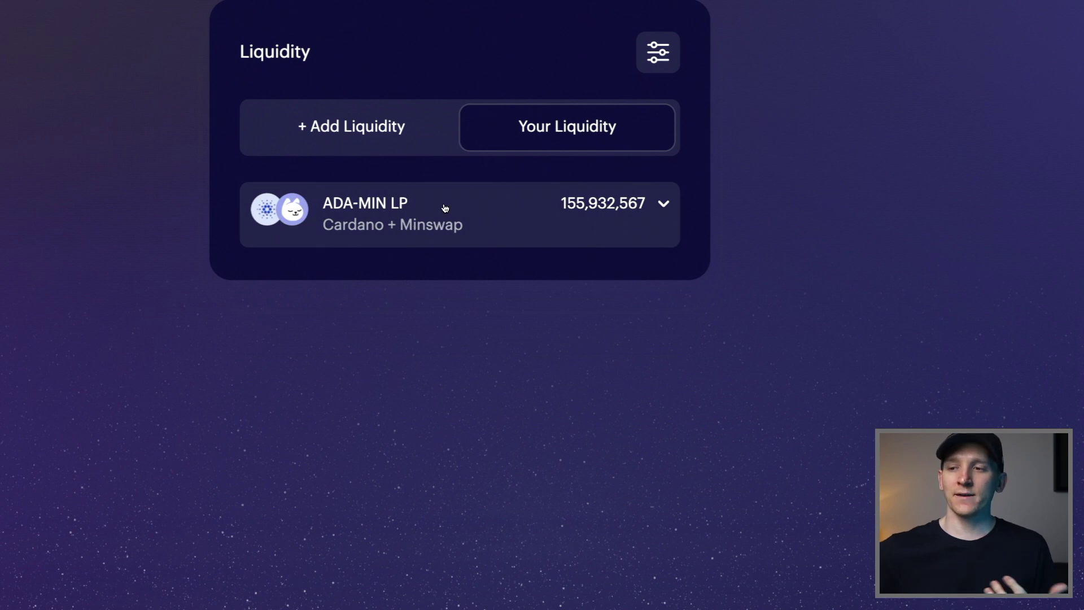
{"action": "left_click", "coordinate": [663, 204]}
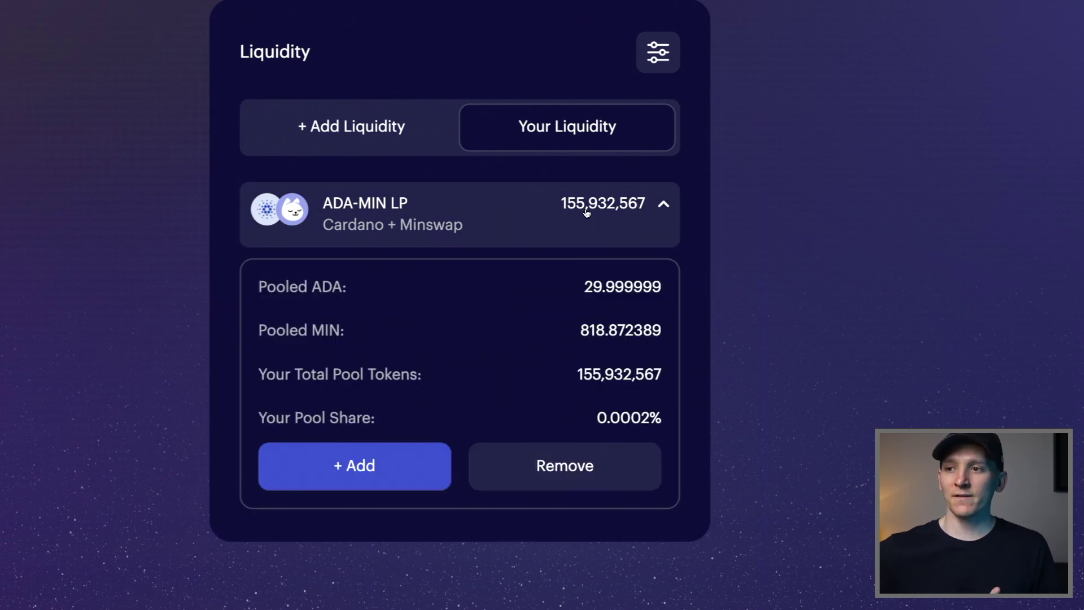